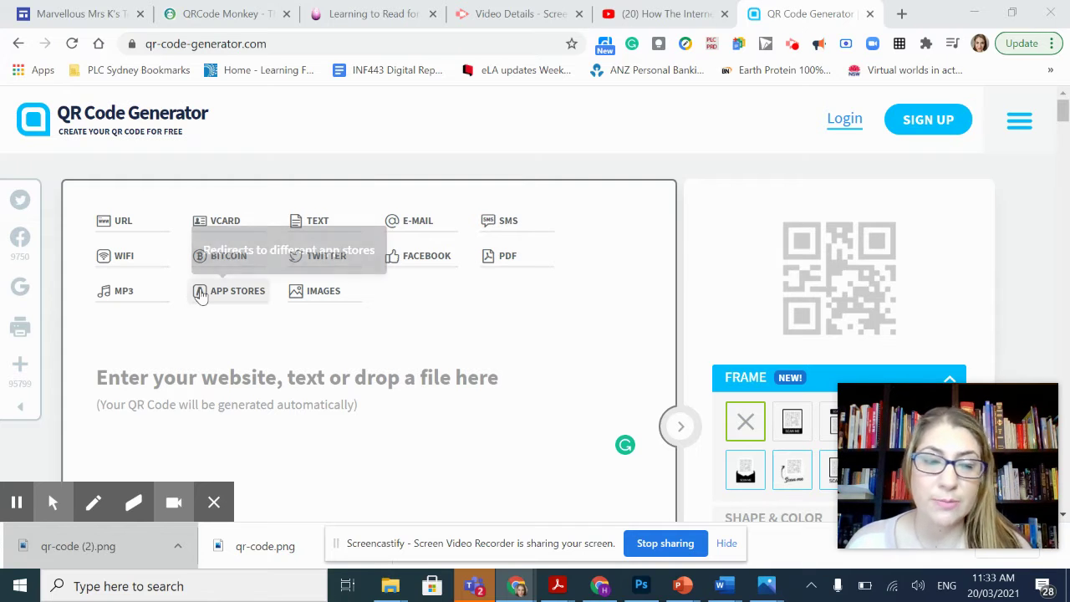
{"action": "left_click", "coordinate": [139, 384]}
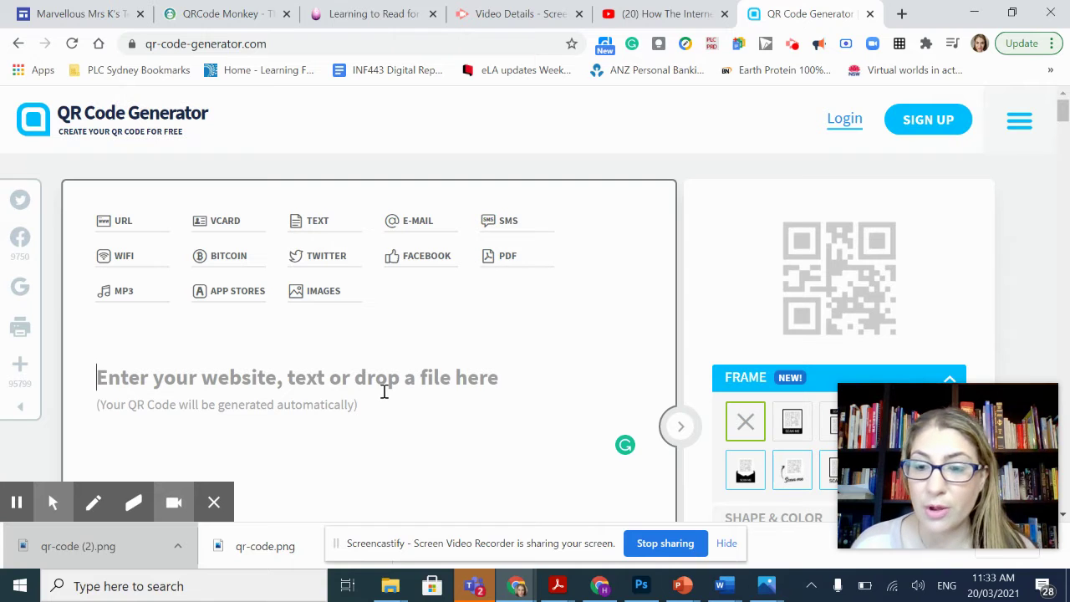
{"action": "type", "text": "https://youtu.be/XTV1dUvQInY"}
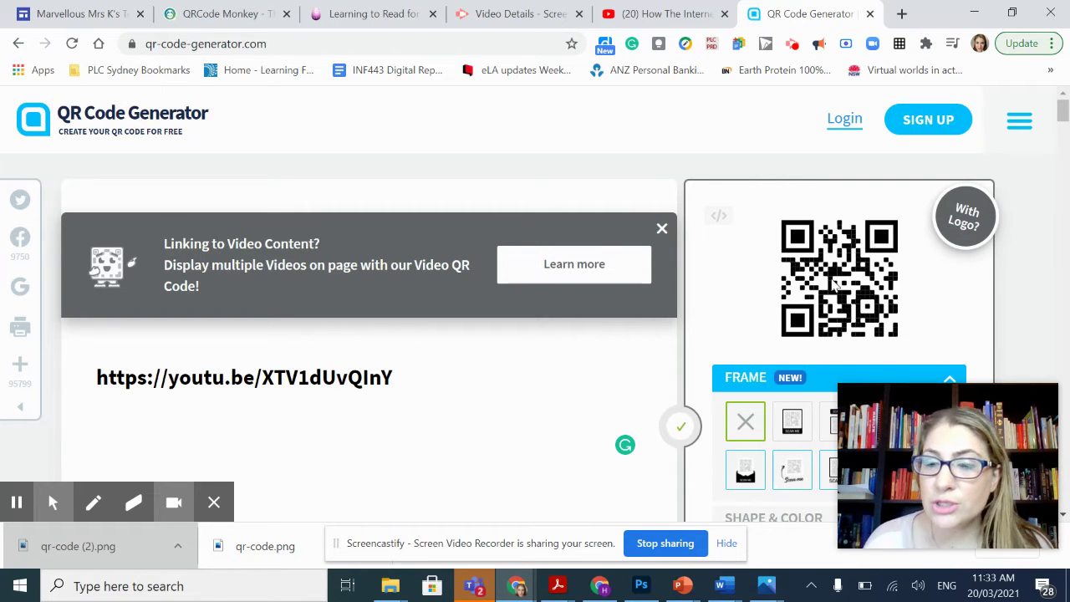
Try to turn on scan tracking for the QR code and dismiss the sign-up offer.
{"action": "scroll", "coordinate": [613, 363], "scroll_direction": "down", "scroll_amount": 2}
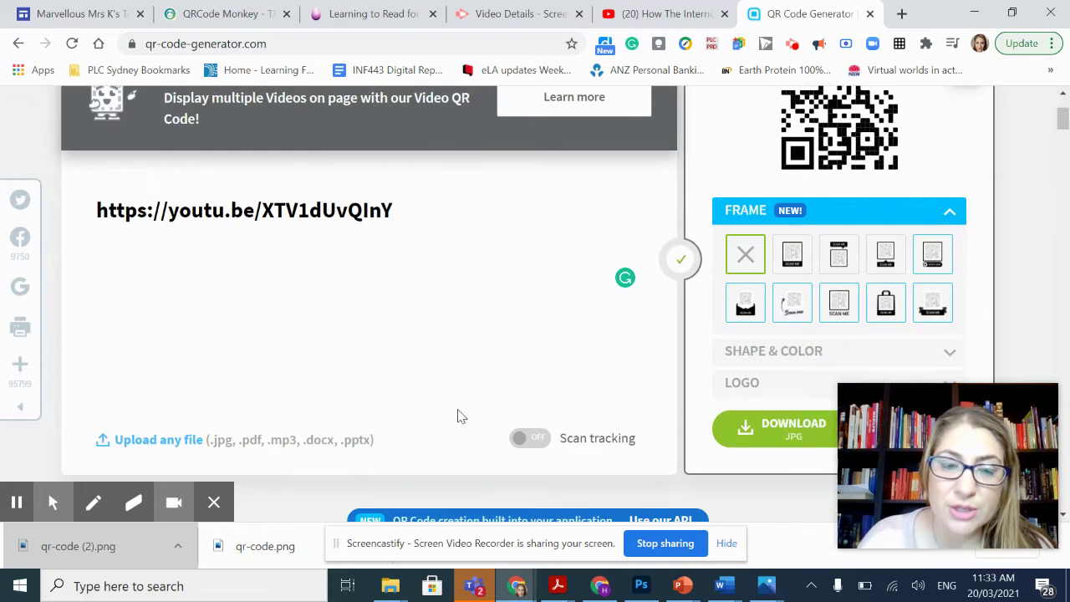
{"action": "left_click", "coordinate": [532, 441]}
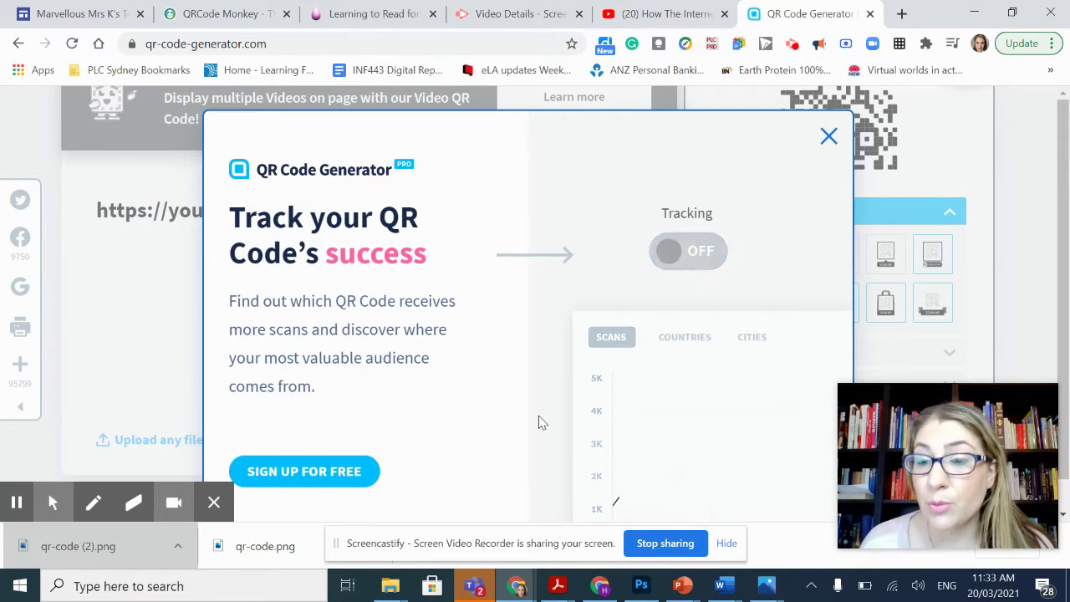
{"action": "left_click", "coordinate": [829, 138]}
{"action": "scroll", "coordinate": [524, 223], "scroll_direction": "up", "scroll_amount": 2}
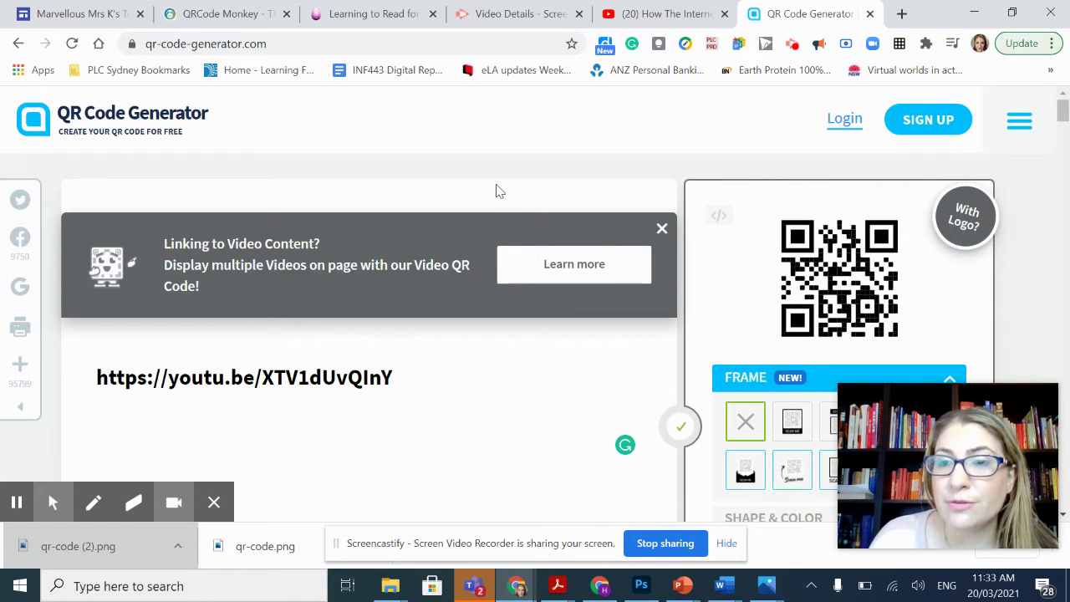
Open the sign-up form and choose Educational Institutions as the industry.
{"action": "left_click", "coordinate": [918, 122]}
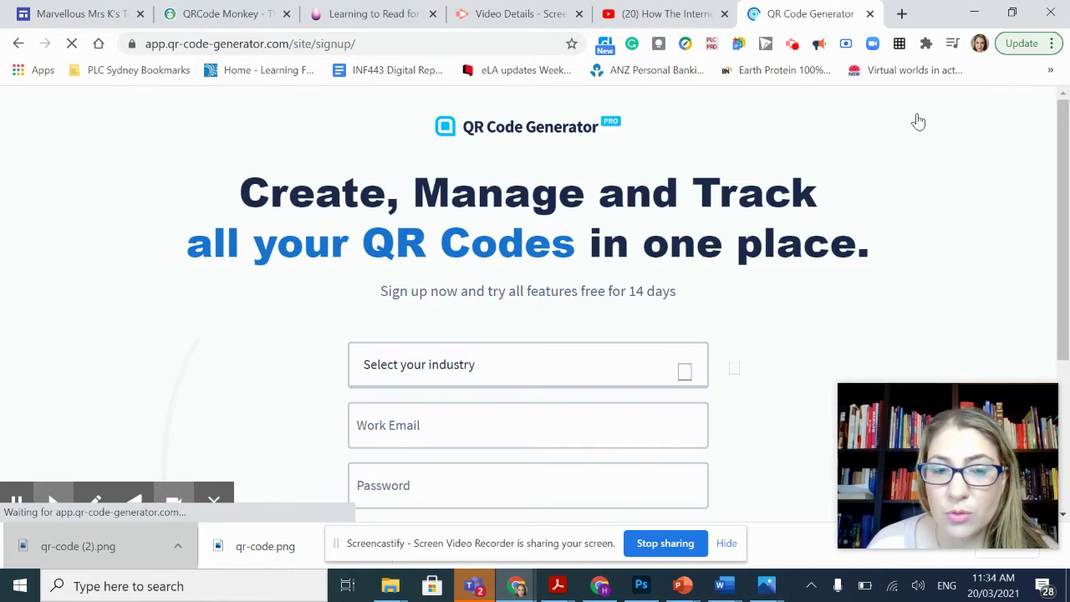
{"action": "left_click", "coordinate": [652, 403]}
{"action": "scroll", "coordinate": [654, 410], "scroll_direction": "down", "scroll_amount": 3}
{"action": "left_click", "coordinate": [663, 120]}
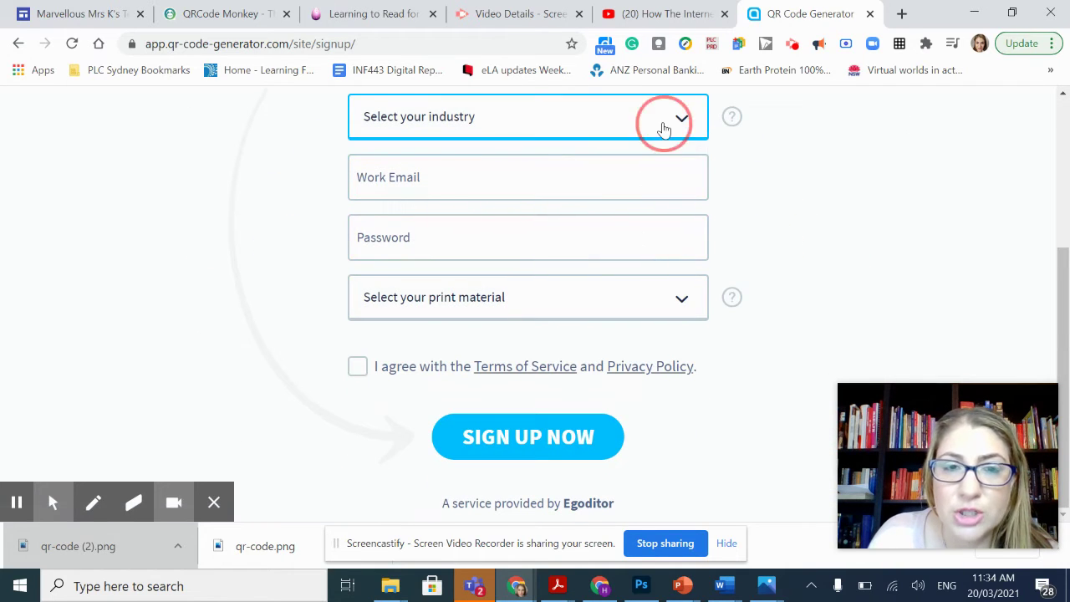
{"action": "scroll", "coordinate": [641, 268], "scroll_direction": "down", "scroll_amount": 6}
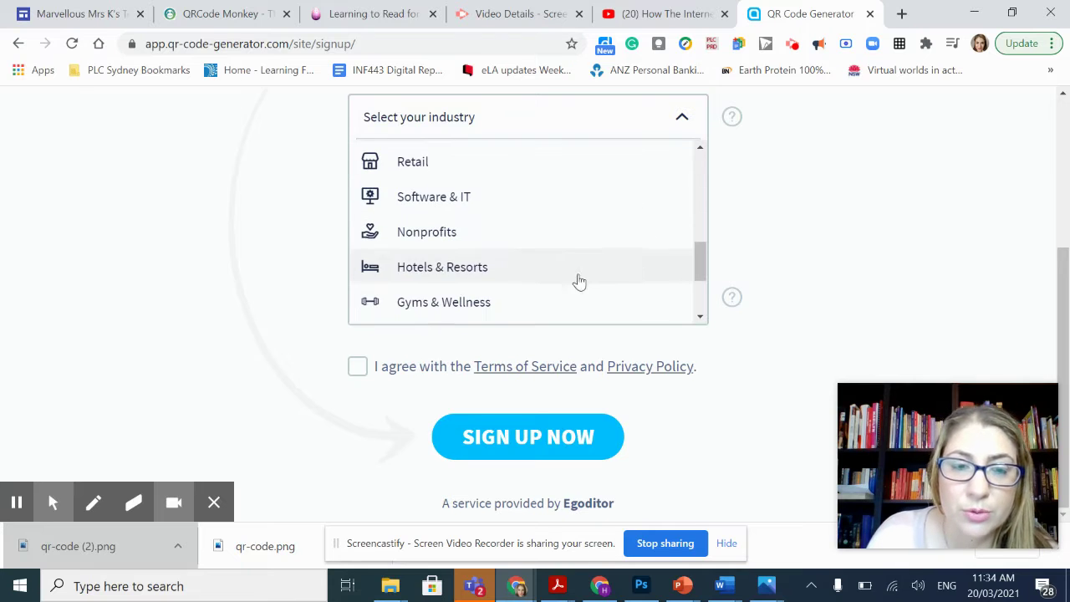
{"action": "left_click", "coordinate": [530, 240]}
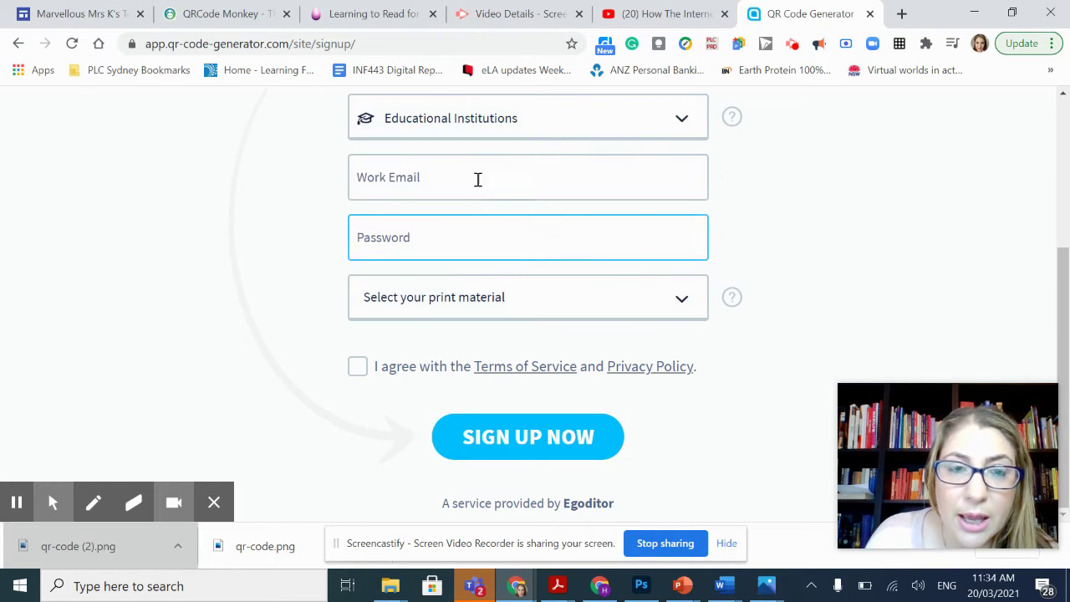
Go over the work email, password and print material fields of the sign-up form, and return to the generator page.
{"action": "left_click", "coordinate": [418, 176]}
{"action": "left_click", "coordinate": [452, 244]}
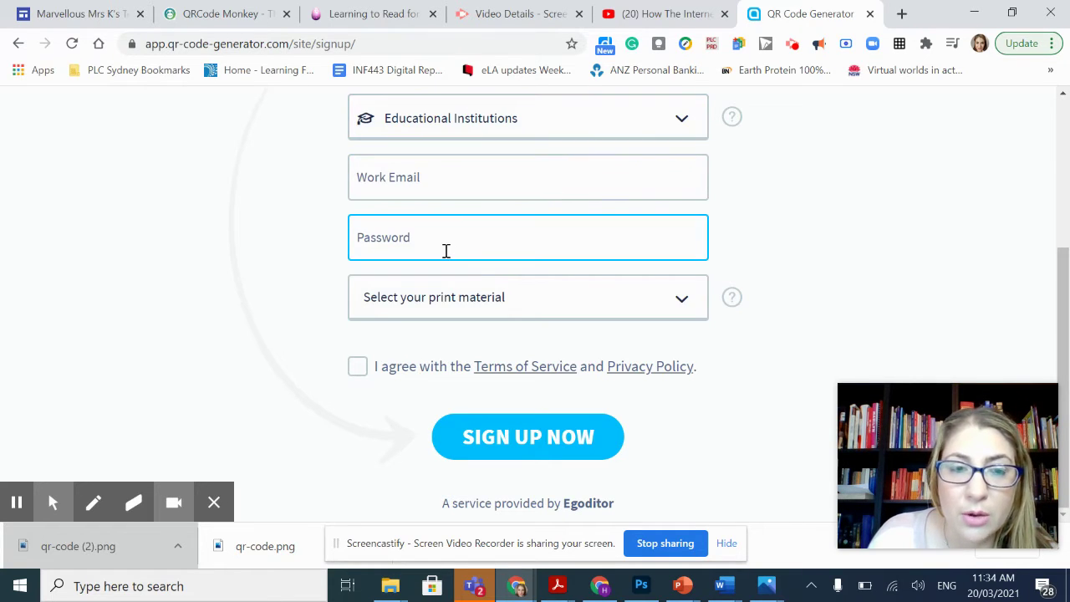
{"action": "left_click", "coordinate": [483, 314]}
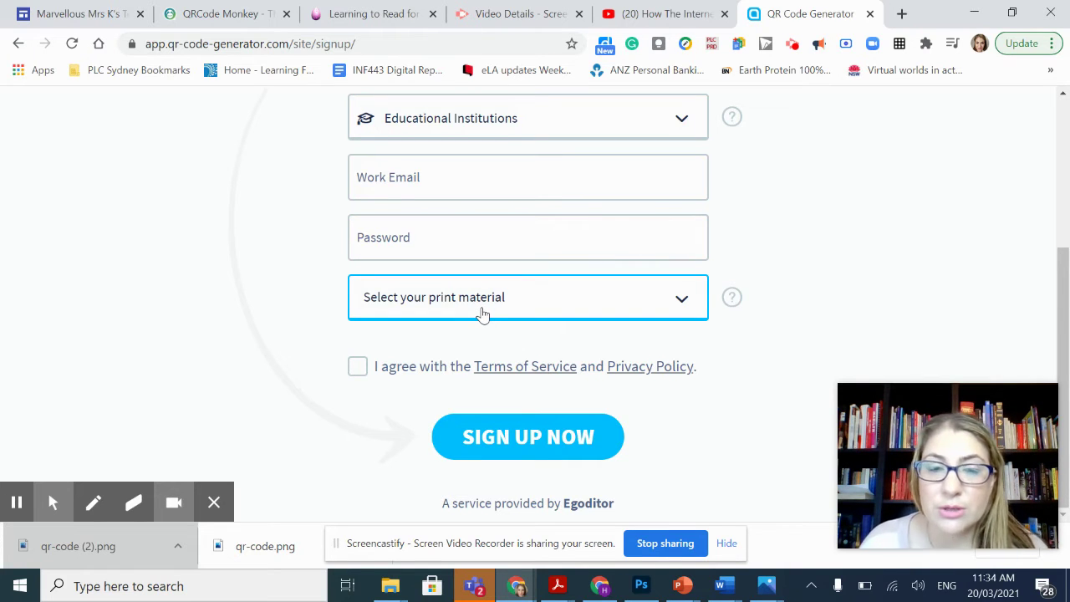
{"action": "scroll", "coordinate": [482, 313], "scroll_direction": "up", "scroll_amount": 3}
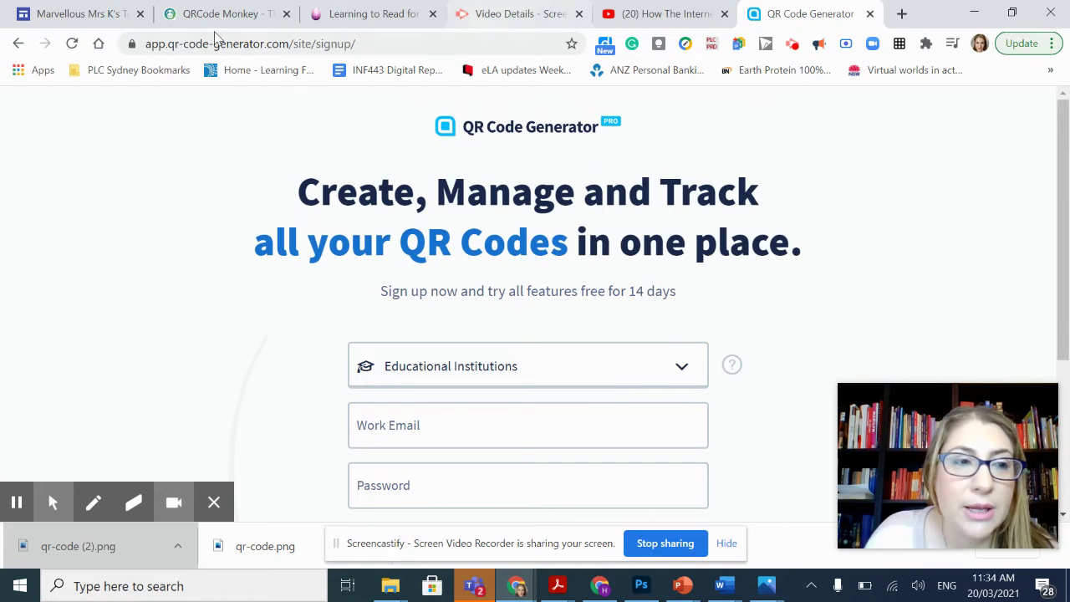
{"action": "left_click", "coordinate": [18, 43]}
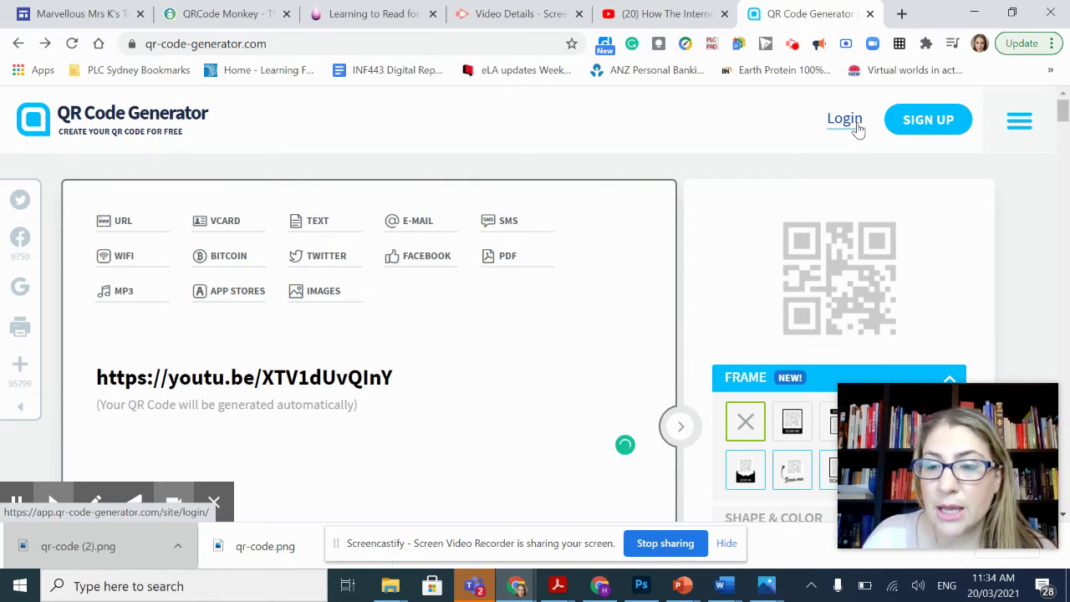
Log in to the QR code account with Google, using the school account.
{"action": "left_click", "coordinate": [857, 125]}
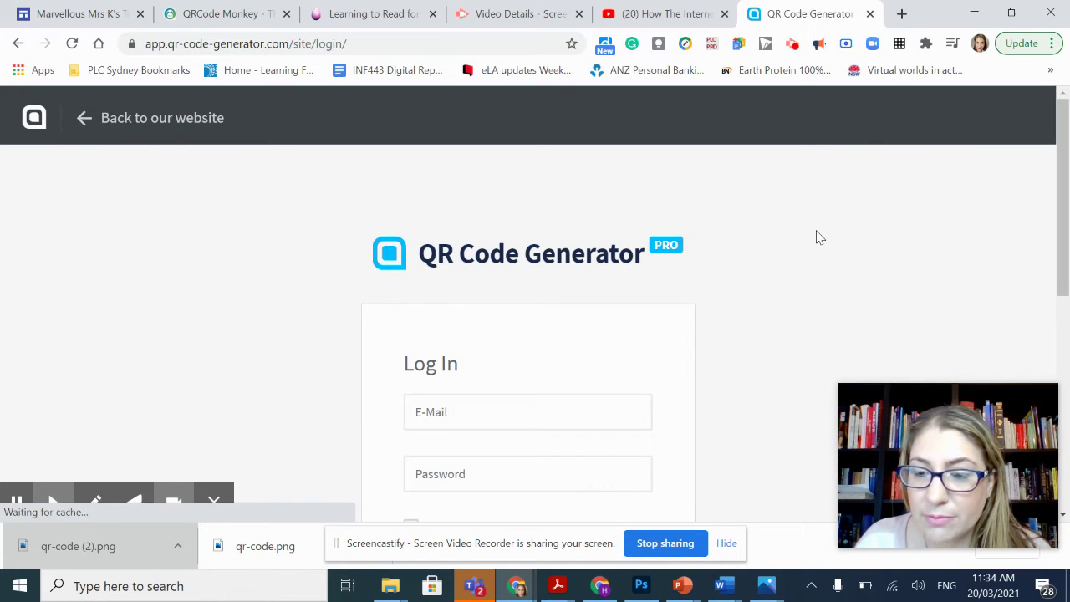
{"action": "scroll", "coordinate": [816, 235], "scroll_direction": "down", "scroll_amount": 4}
{"action": "scroll", "coordinate": [817, 238], "scroll_direction": "up", "scroll_amount": 4}
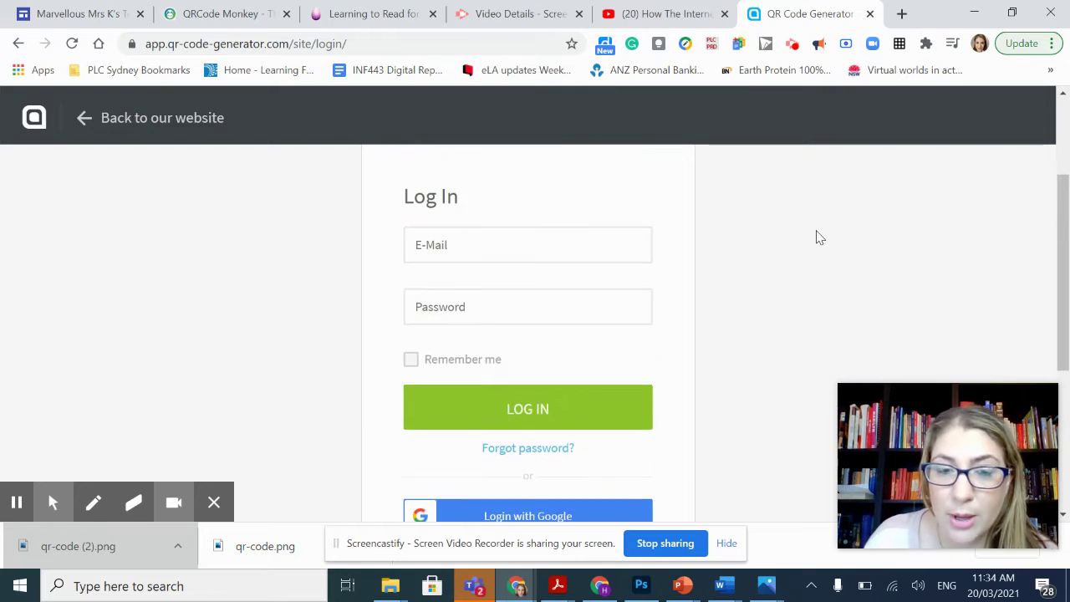
{"action": "scroll", "coordinate": [817, 239], "scroll_direction": "down", "scroll_amount": 4}
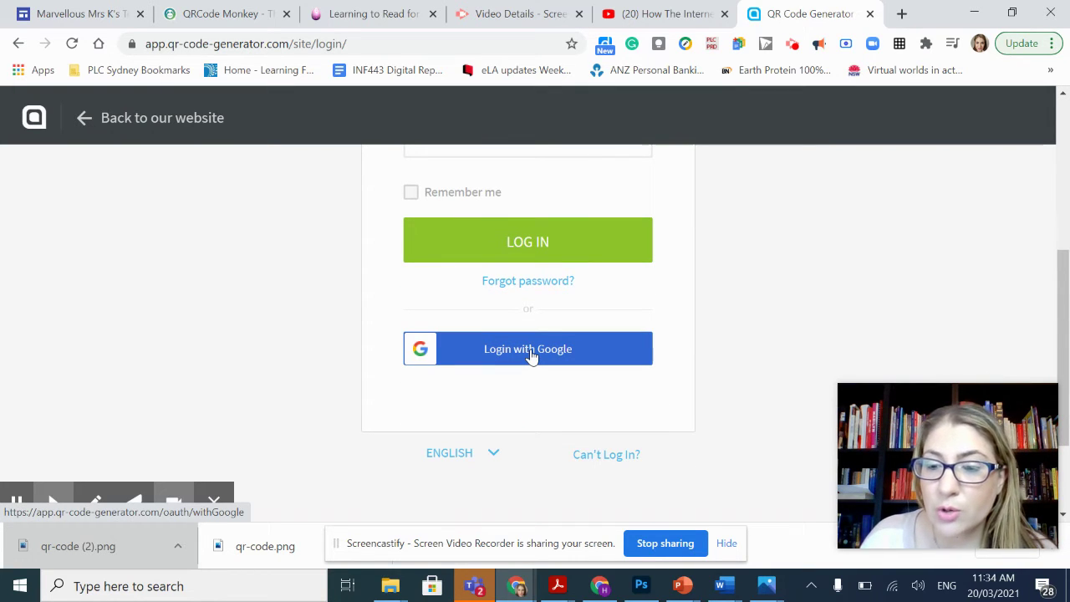
{"action": "left_click", "coordinate": [531, 355]}
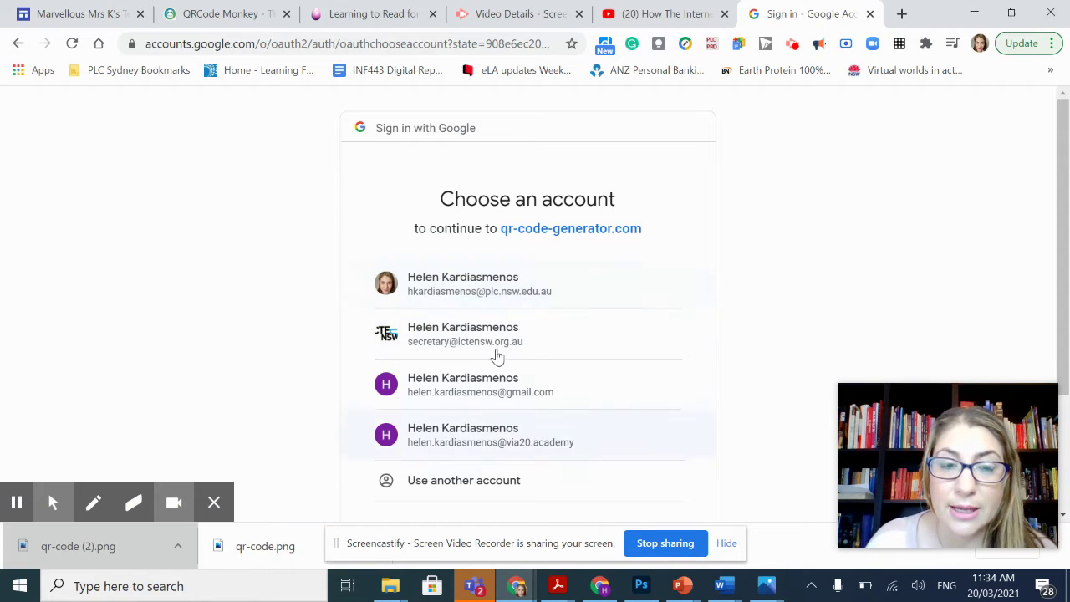
{"action": "left_click", "coordinate": [458, 301]}
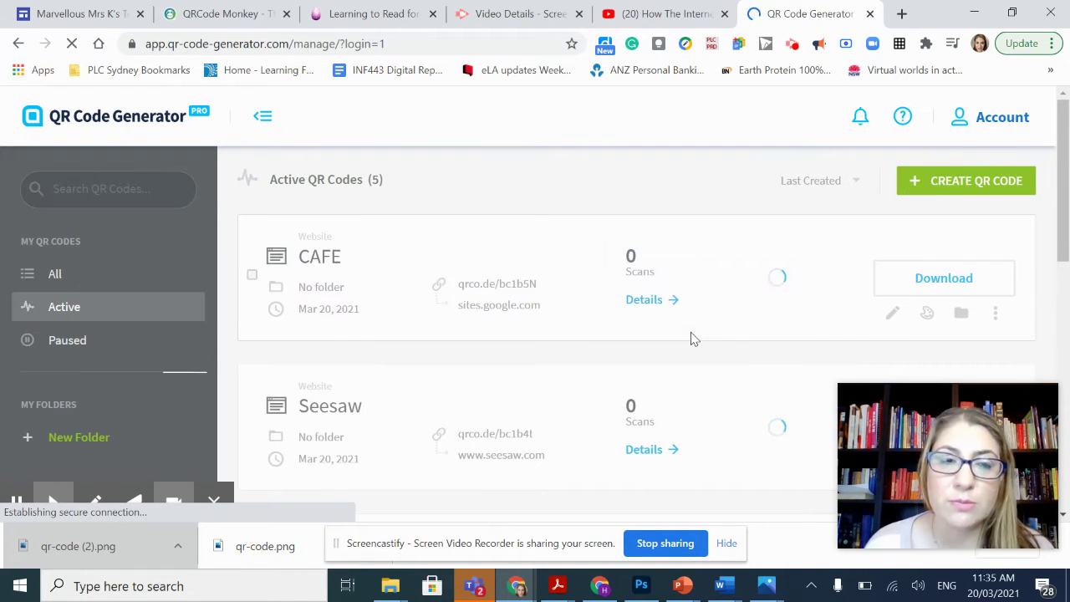
Look over the active QR codes and start creating a new QR code.
{"action": "scroll", "coordinate": [642, 316], "scroll_direction": "down", "scroll_amount": 7}
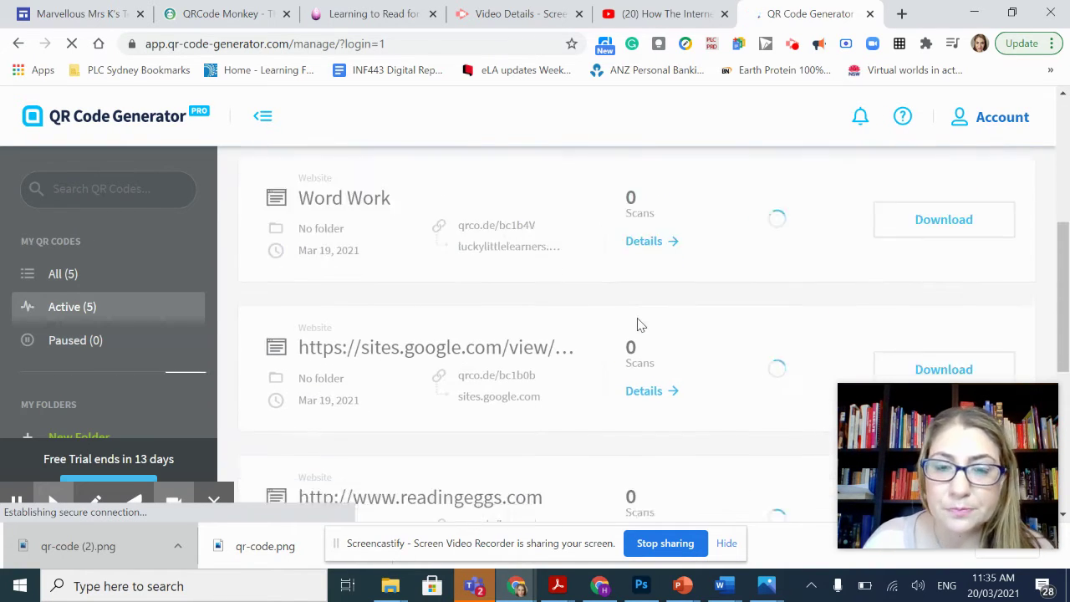
{"action": "scroll", "coordinate": [640, 323], "scroll_direction": "down", "scroll_amount": 2}
{"action": "scroll", "coordinate": [652, 323], "scroll_direction": "up", "scroll_amount": 10}
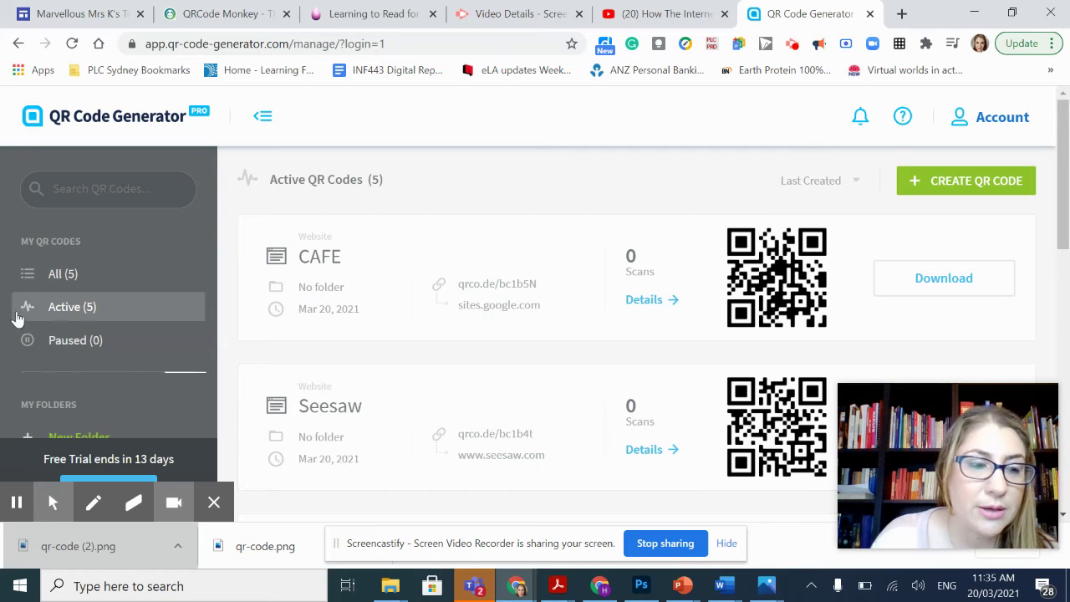
{"action": "scroll", "coordinate": [34, 306], "scroll_direction": "down", "scroll_amount": 1}
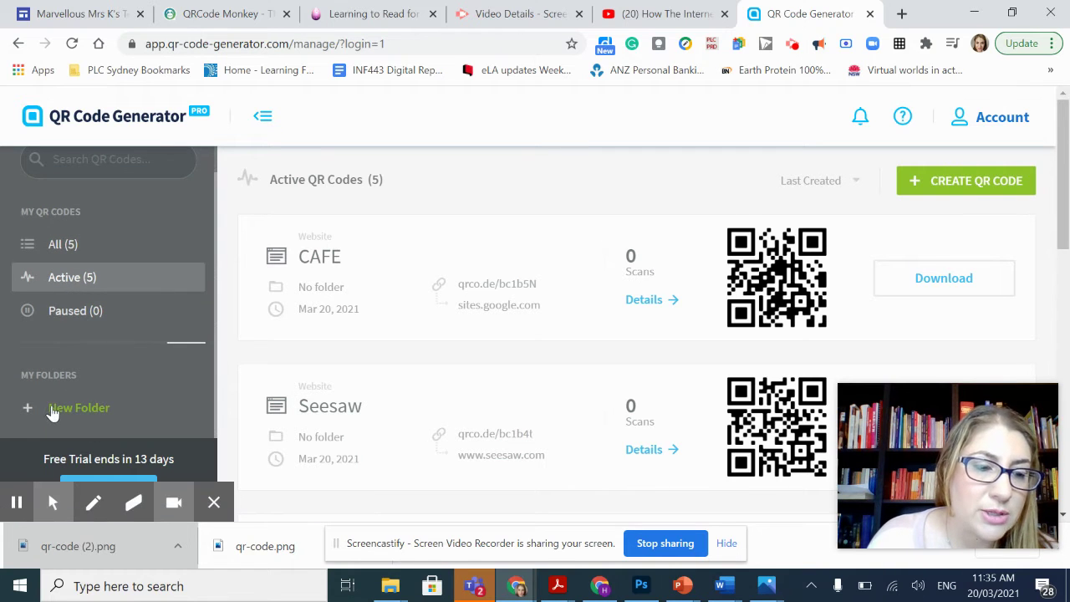
{"action": "left_click", "coordinate": [968, 181]}
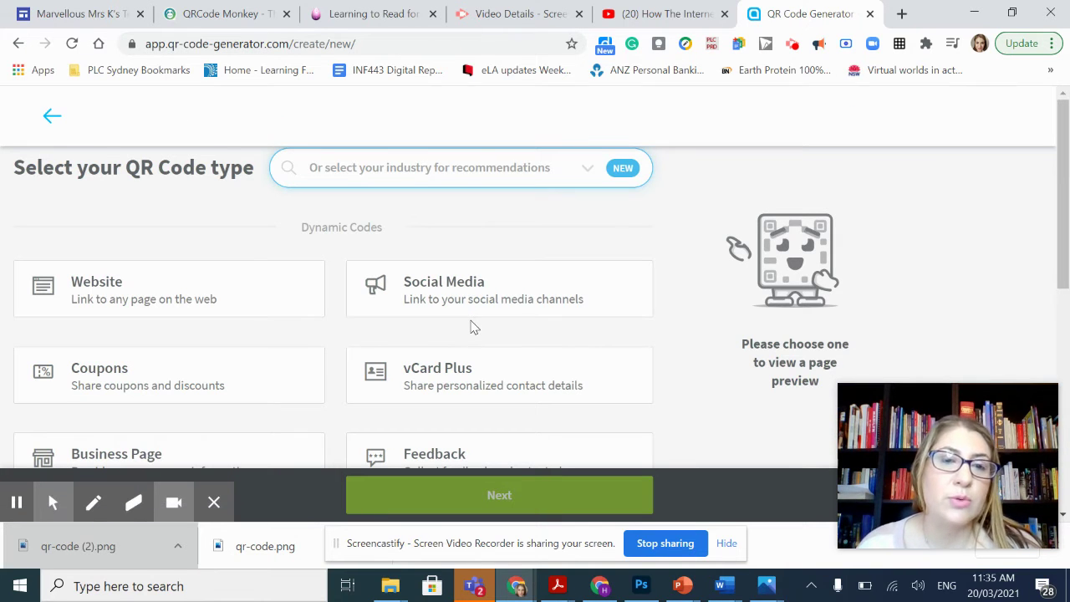
Look through the dynamic QR code types offered, from Website and Social Media down to MP3 and Images.
{"action": "scroll", "coordinate": [471, 327], "scroll_direction": "down", "scroll_amount": 1}
{"action": "scroll", "coordinate": [472, 328], "scroll_direction": "up", "scroll_amount": 1}
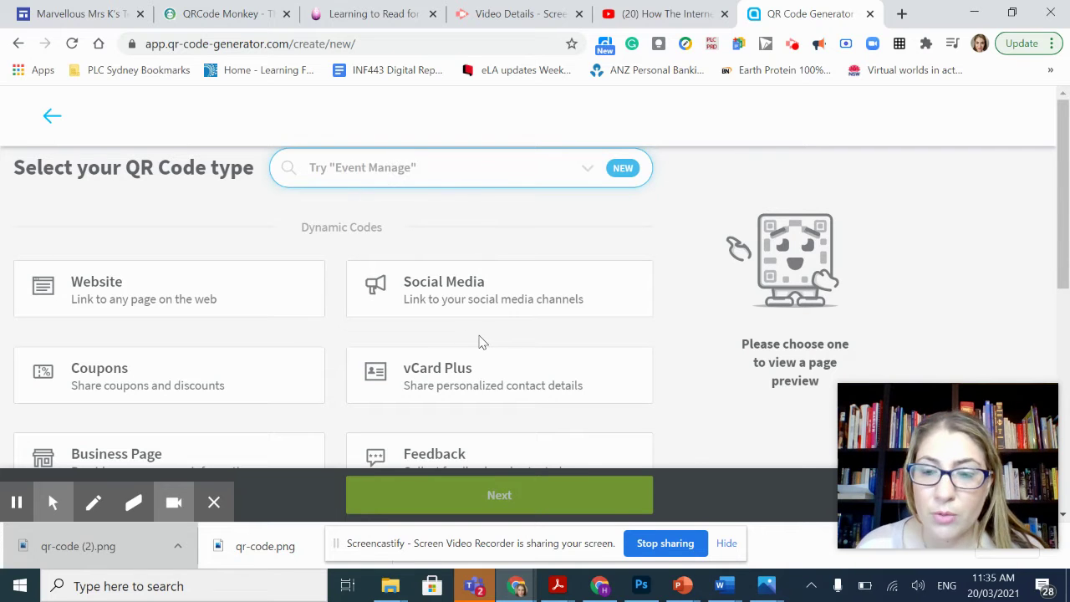
{"action": "scroll", "coordinate": [479, 339], "scroll_direction": "down", "scroll_amount": 1}
{"action": "scroll", "coordinate": [478, 341], "scroll_direction": "down", "scroll_amount": 1}
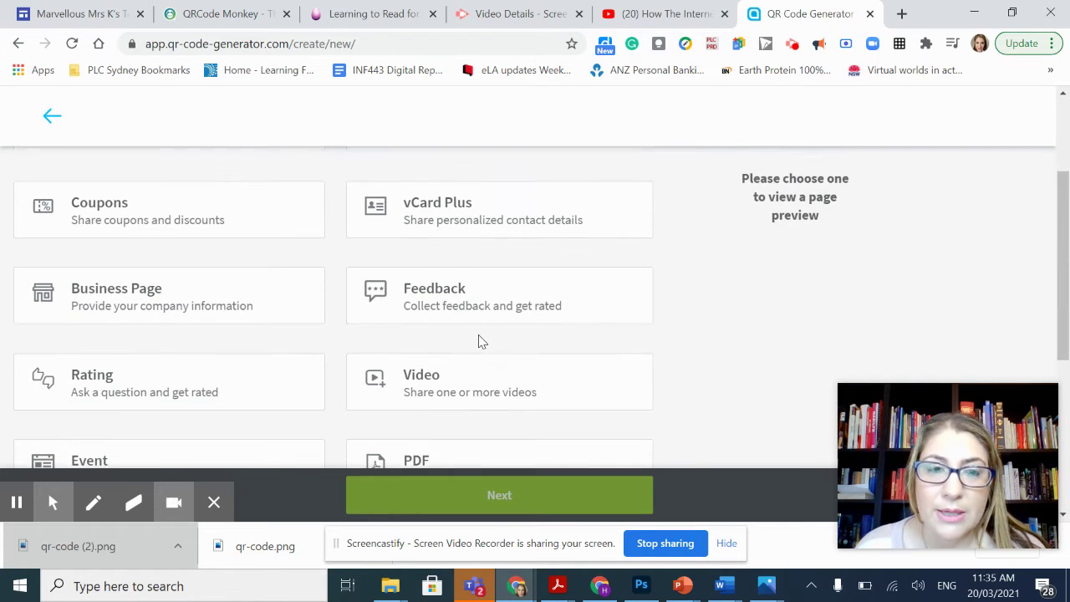
{"action": "scroll", "coordinate": [481, 334], "scroll_direction": "up", "scroll_amount": 1}
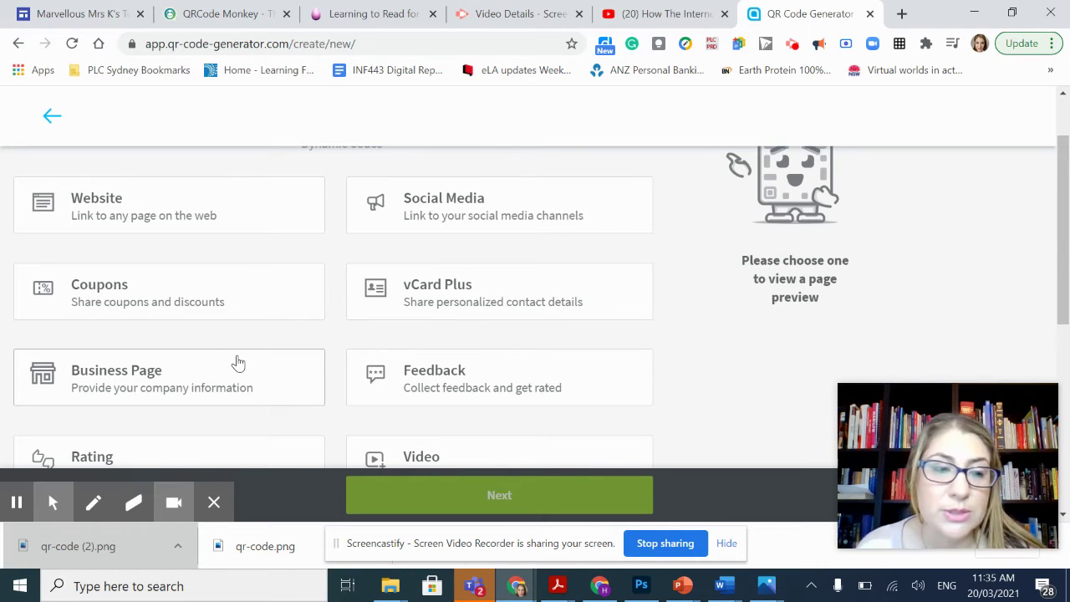
{"action": "scroll", "coordinate": [234, 361], "scroll_direction": "down", "scroll_amount": 2}
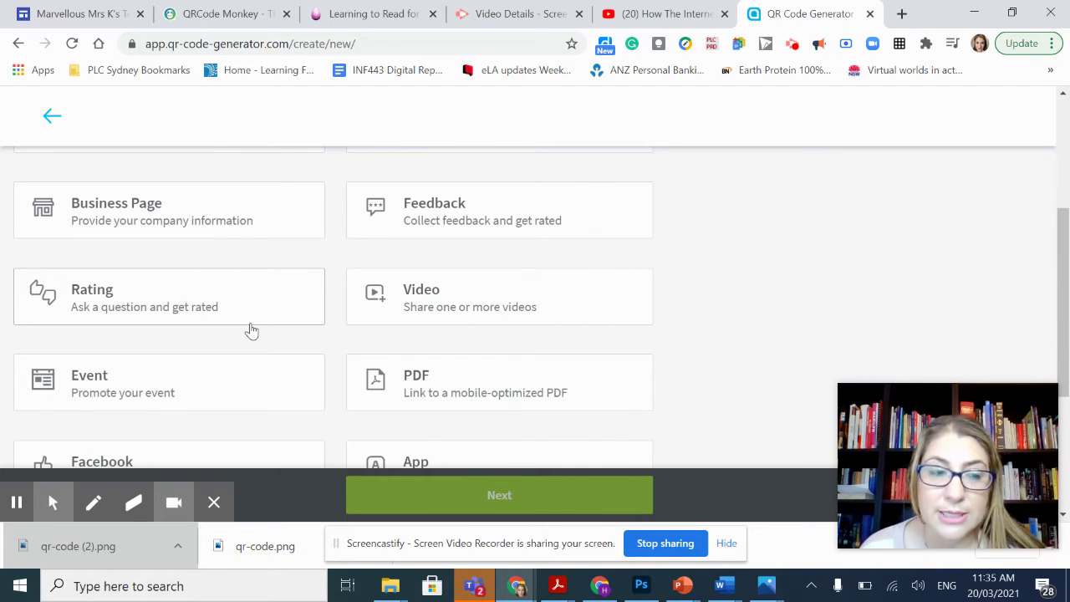
{"action": "scroll", "coordinate": [243, 389], "scroll_direction": "down", "scroll_amount": 1}
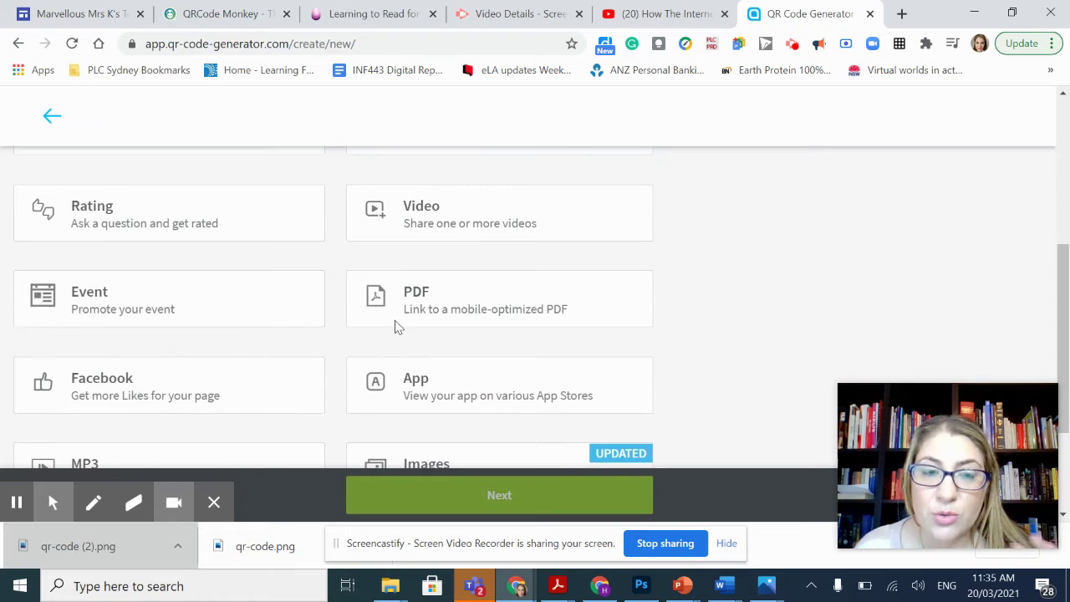
{"action": "scroll", "coordinate": [426, 414], "scroll_direction": "down", "scroll_amount": 2}
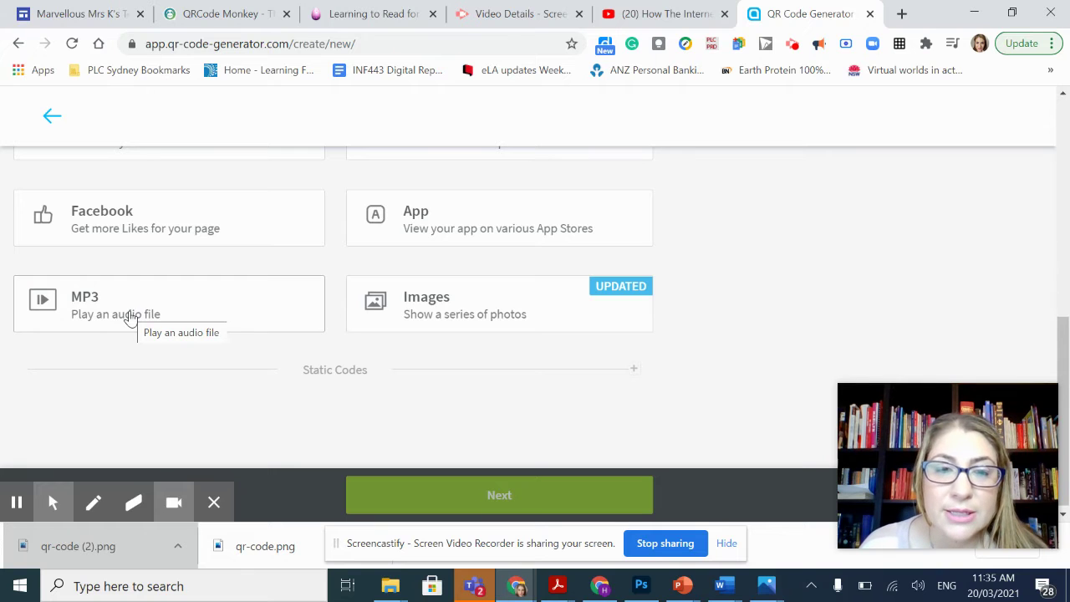
Select the App code type and view its page preview.
{"action": "left_click", "coordinate": [429, 215]}
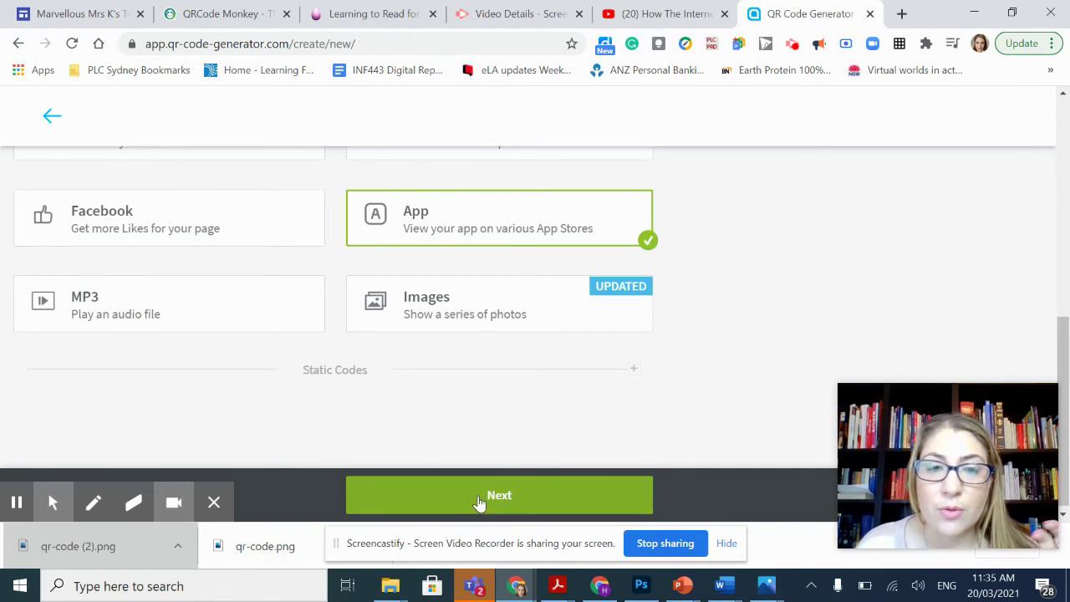
{"action": "scroll", "coordinate": [483, 498], "scroll_direction": "up", "scroll_amount": 2}
{"action": "scroll", "coordinate": [479, 444], "scroll_direction": "down", "scroll_amount": 2}
{"action": "scroll", "coordinate": [475, 418], "scroll_direction": "up", "scroll_amount": 2}
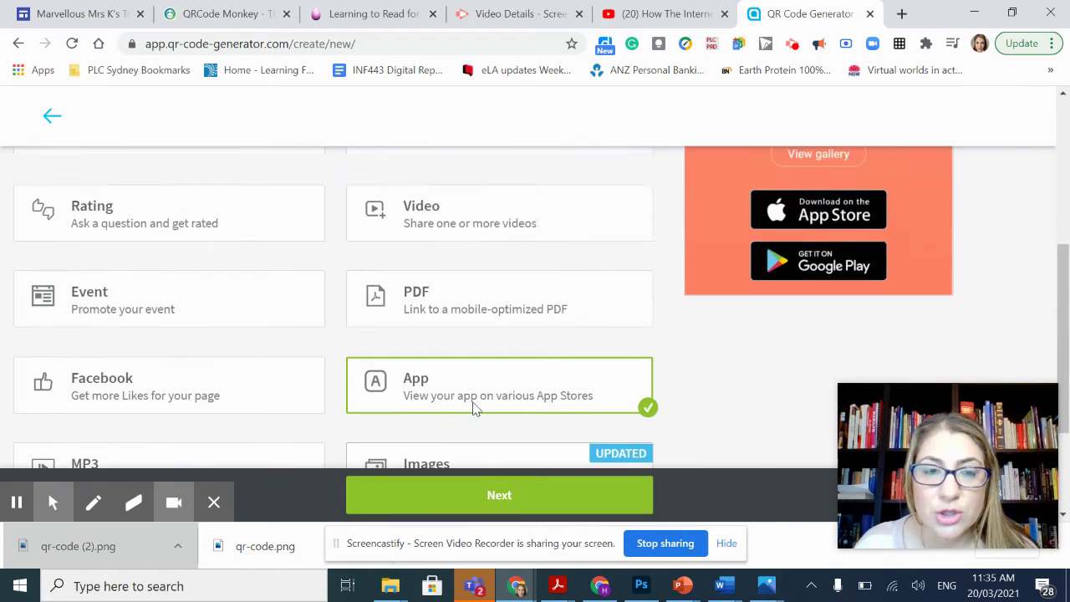
Choose Social Media as the QR code type and continue to its setup page.
{"action": "scroll", "coordinate": [473, 407], "scroll_direction": "up", "scroll_amount": 3}
{"action": "left_click", "coordinate": [433, 223]}
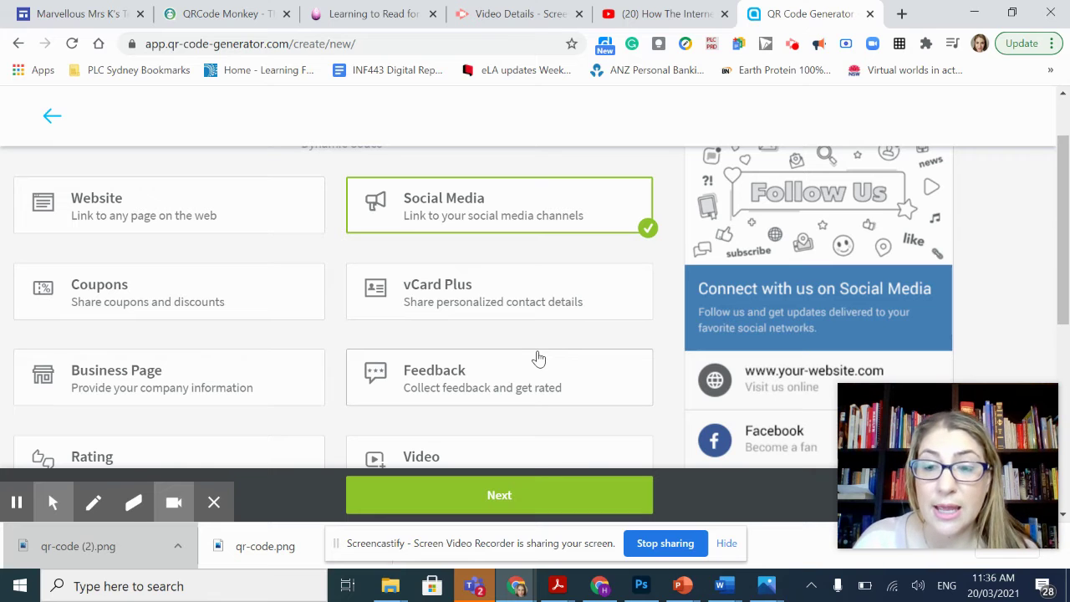
{"action": "left_click", "coordinate": [509, 485]}
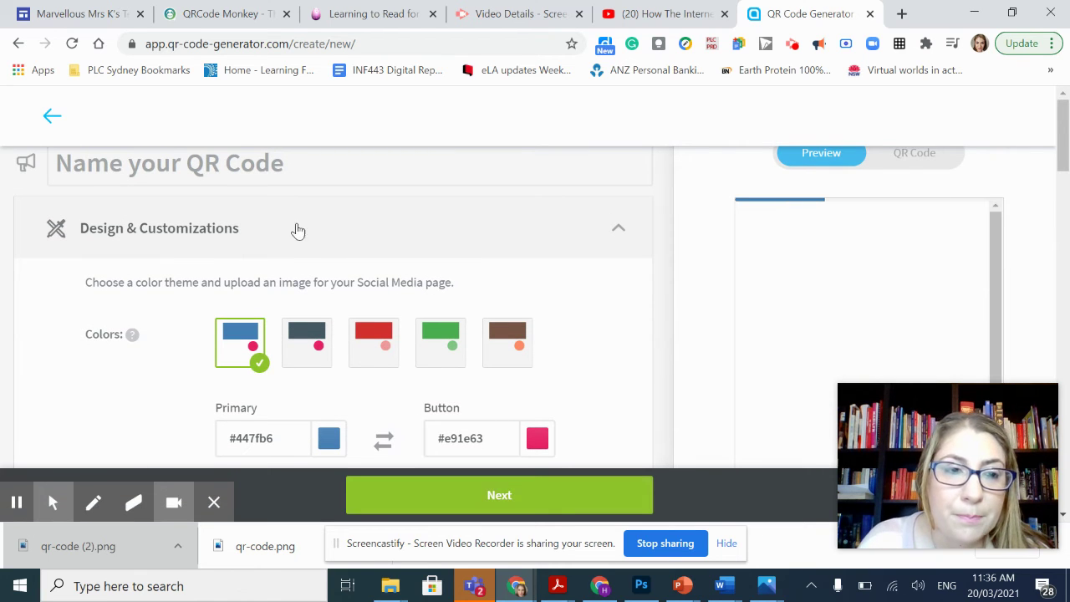
Examine the color themes and image templates available for the Social Media page design.
{"action": "scroll", "coordinate": [316, 236], "scroll_direction": "down", "scroll_amount": 2}
{"action": "scroll", "coordinate": [318, 233], "scroll_direction": "down", "scroll_amount": 1}
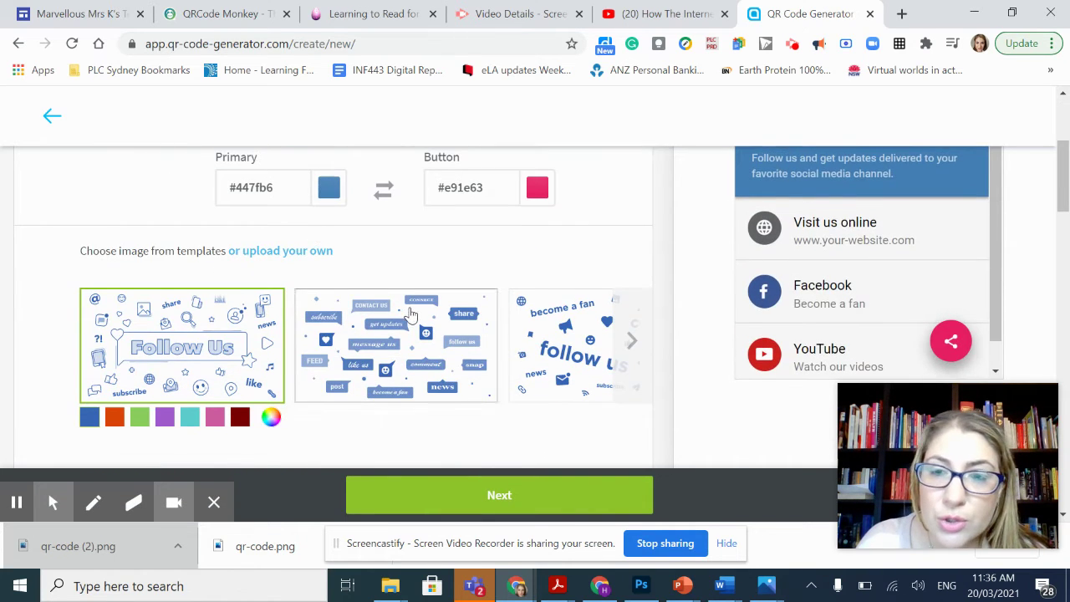
{"action": "scroll", "coordinate": [411, 313], "scroll_direction": "up", "scroll_amount": 2}
{"action": "scroll", "coordinate": [410, 313], "scroll_direction": "up", "scroll_amount": 1}
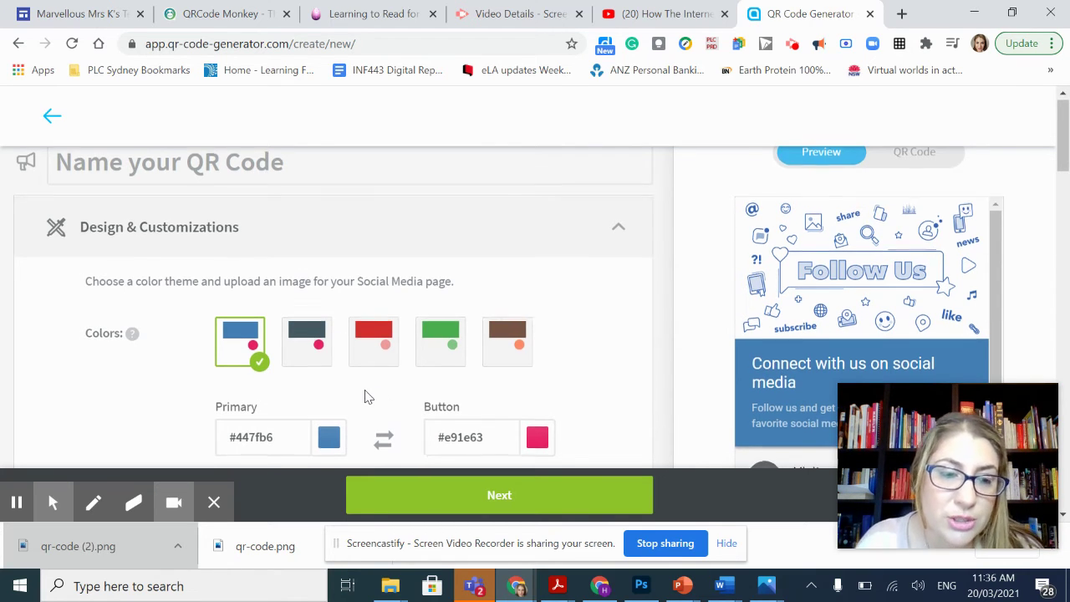
{"action": "scroll", "coordinate": [365, 396], "scroll_direction": "down", "scroll_amount": 2}
{"action": "scroll", "coordinate": [376, 384], "scroll_direction": "up", "scroll_amount": 1}
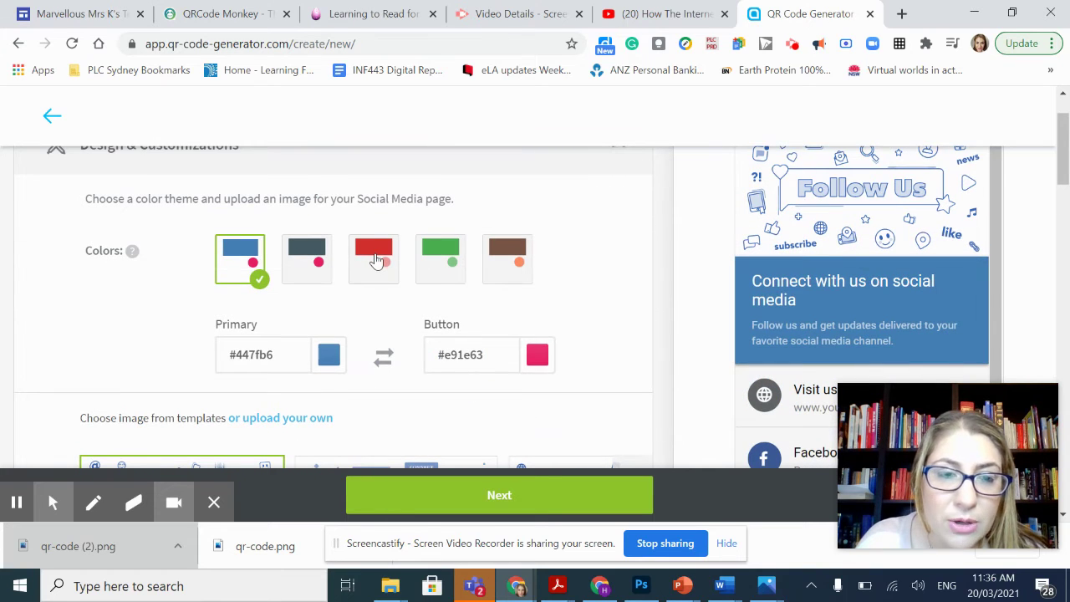
Try the red color theme and settle on the green one with primary #4caf50 and button #81c784.
{"action": "left_click", "coordinate": [377, 260]}
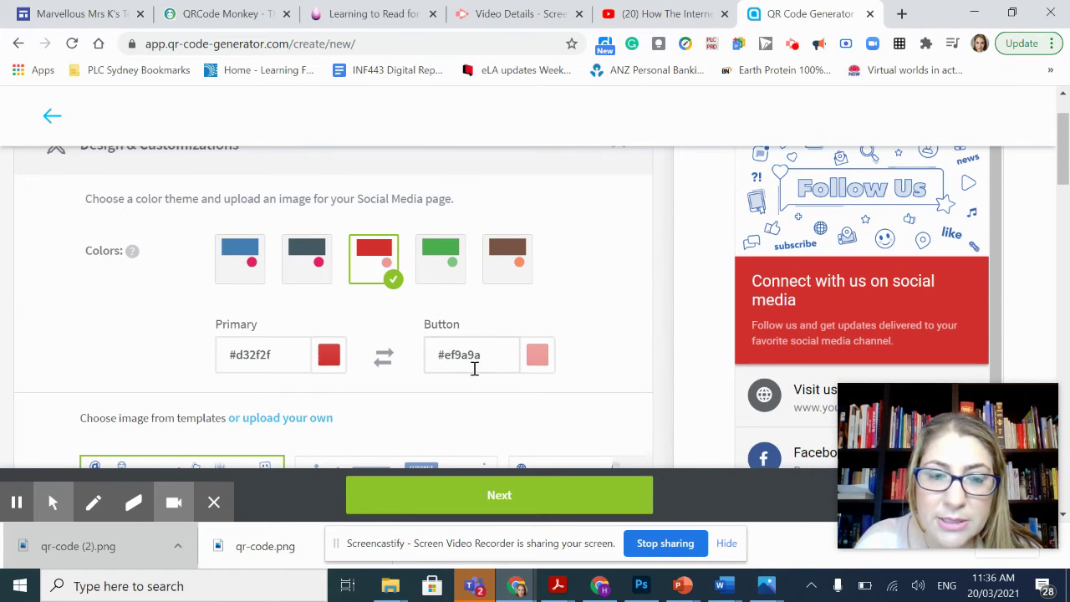
{"action": "left_click", "coordinate": [434, 256]}
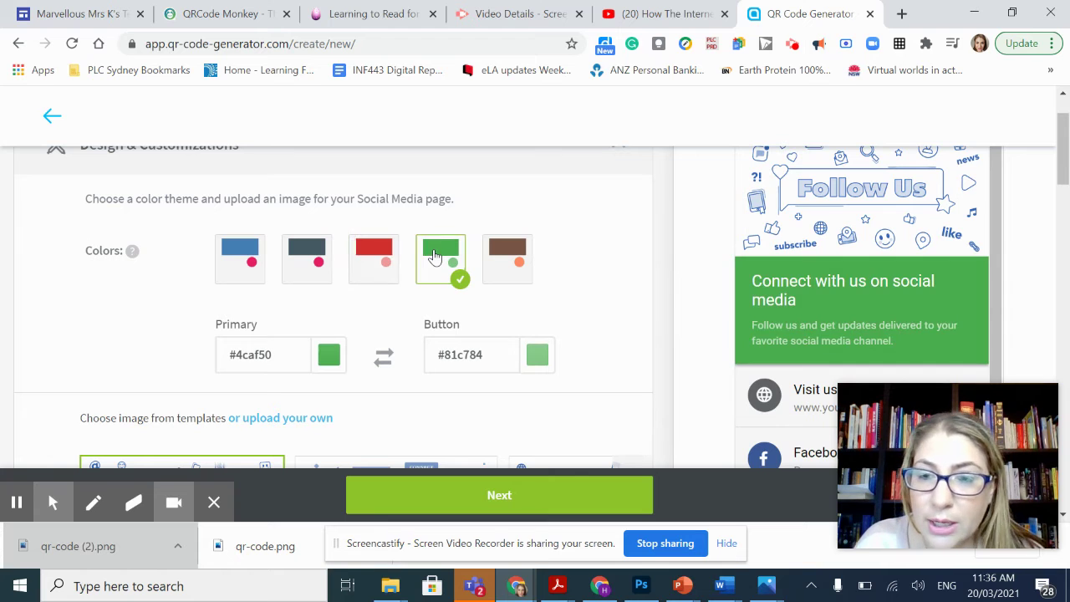
Look through the page's headline and about text, social media channels, welcome screen, advanced options and image templates.
{"action": "scroll", "coordinate": [255, 310], "scroll_direction": "down", "scroll_amount": 7}
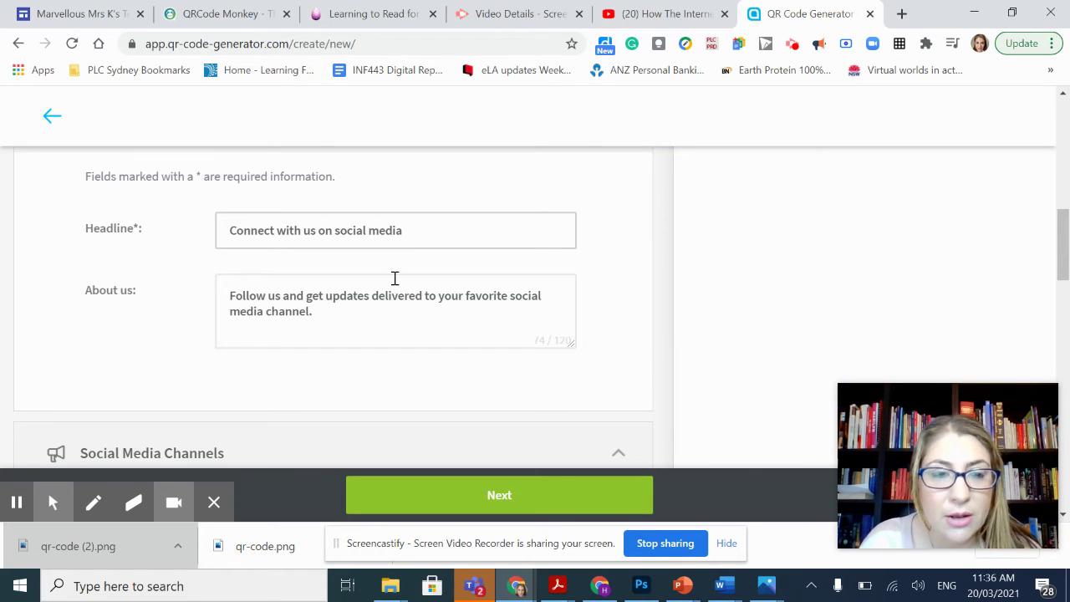
{"action": "left_click", "coordinate": [368, 327]}
{"action": "scroll", "coordinate": [317, 326], "scroll_direction": "down", "scroll_amount": 6}
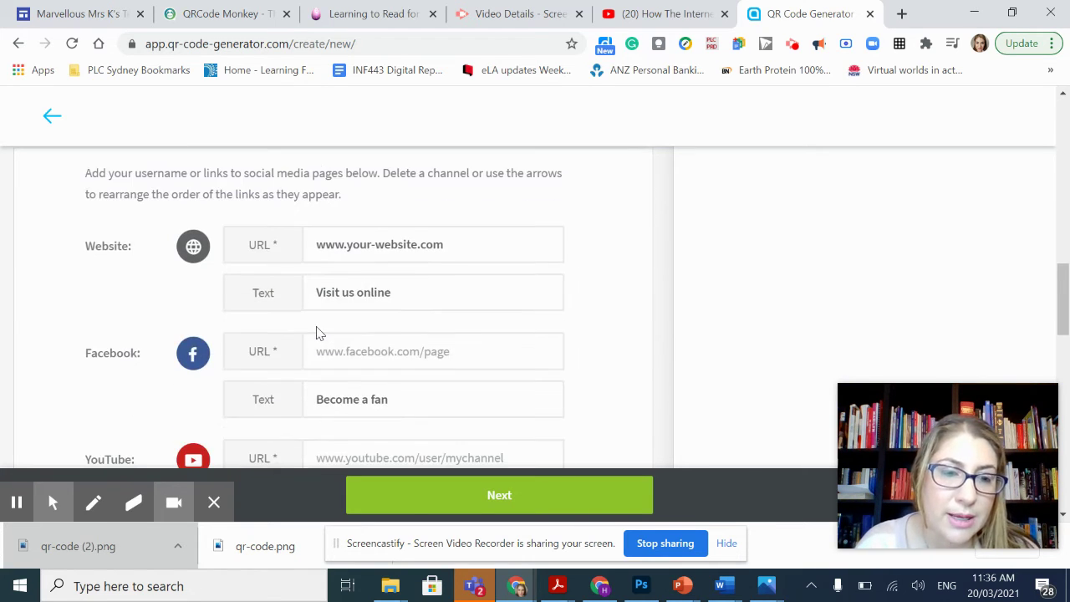
{"action": "scroll", "coordinate": [317, 327], "scroll_direction": "down", "scroll_amount": 7}
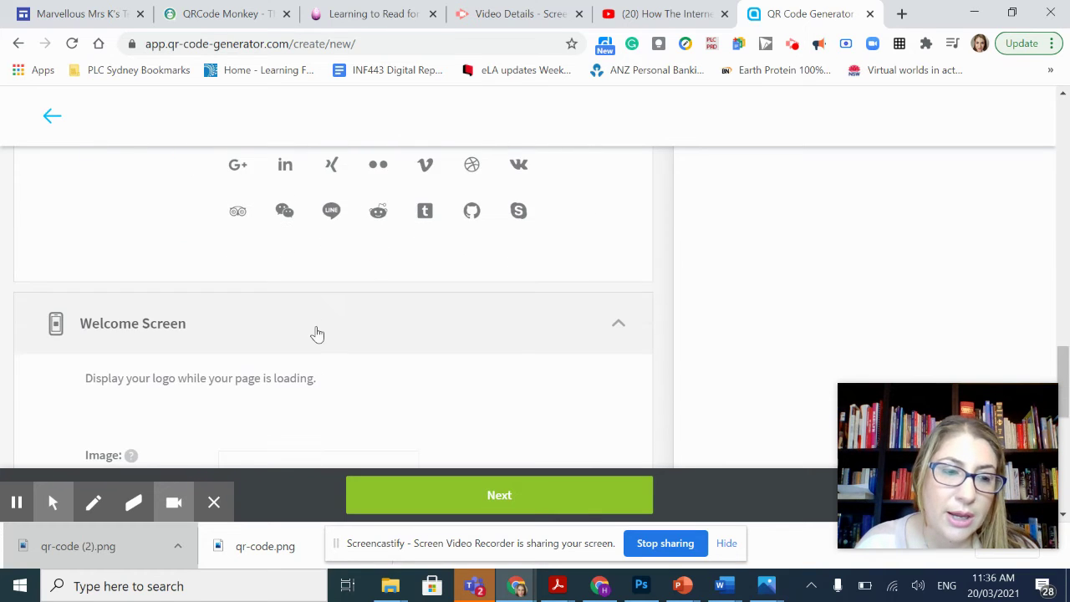
{"action": "scroll", "coordinate": [317, 333], "scroll_direction": "down", "scroll_amount": 2}
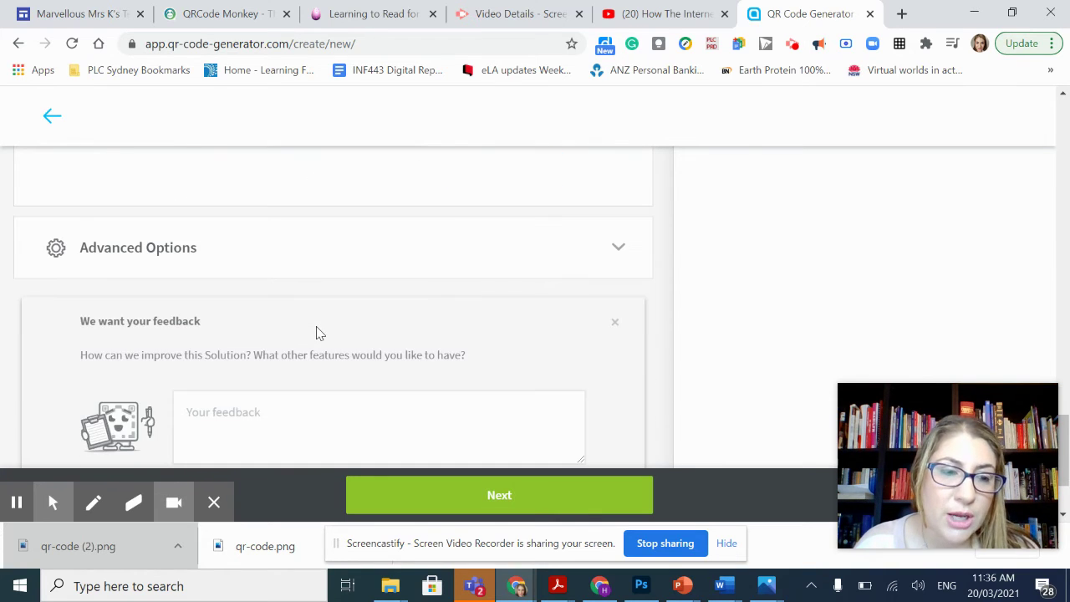
{"action": "scroll", "coordinate": [317, 332], "scroll_direction": "up", "scroll_amount": 3}
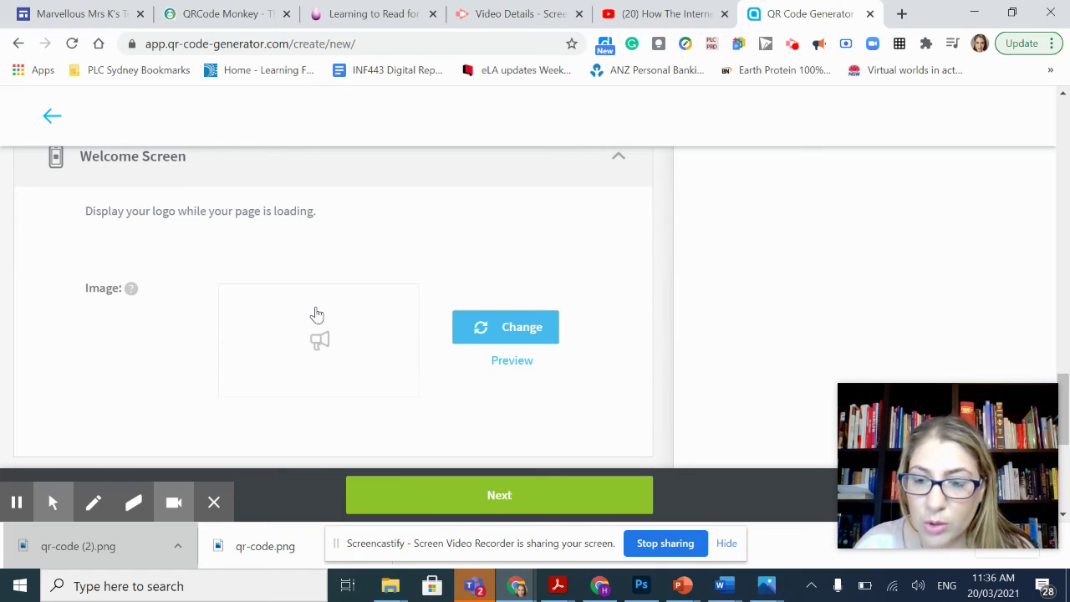
{"action": "scroll", "coordinate": [317, 314], "scroll_direction": "up", "scroll_amount": 2}
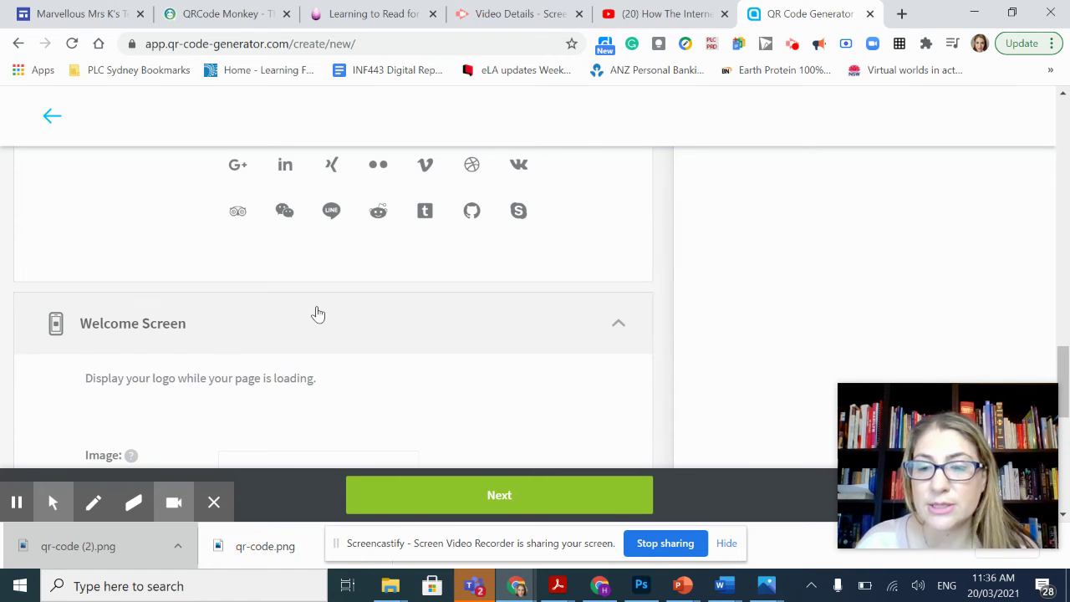
{"action": "scroll", "coordinate": [318, 315], "scroll_direction": "up", "scroll_amount": 15}
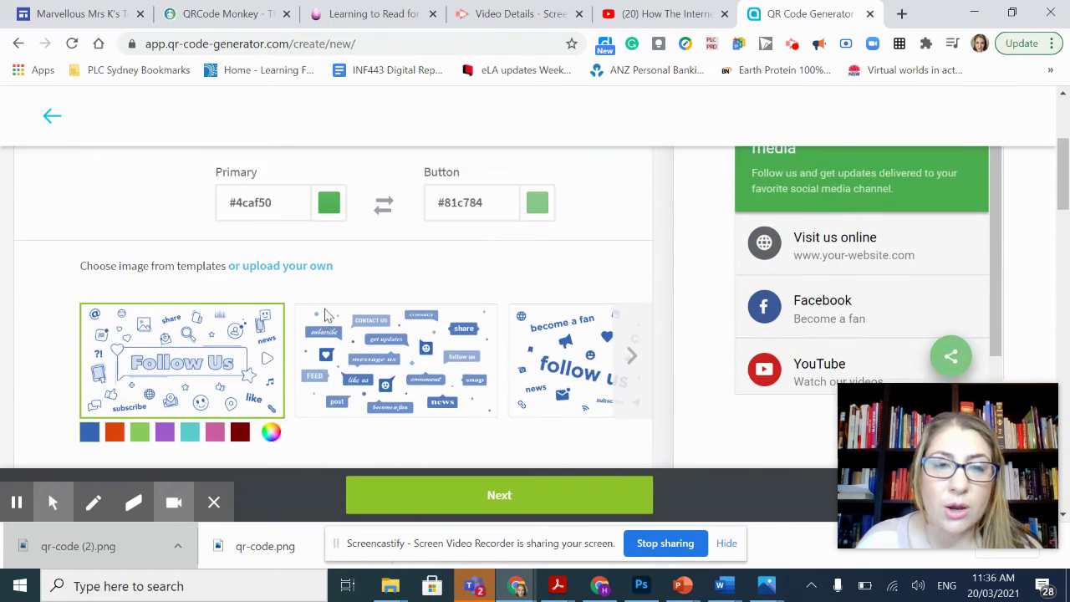
{"action": "scroll", "coordinate": [326, 314], "scroll_direction": "up", "scroll_amount": 3}
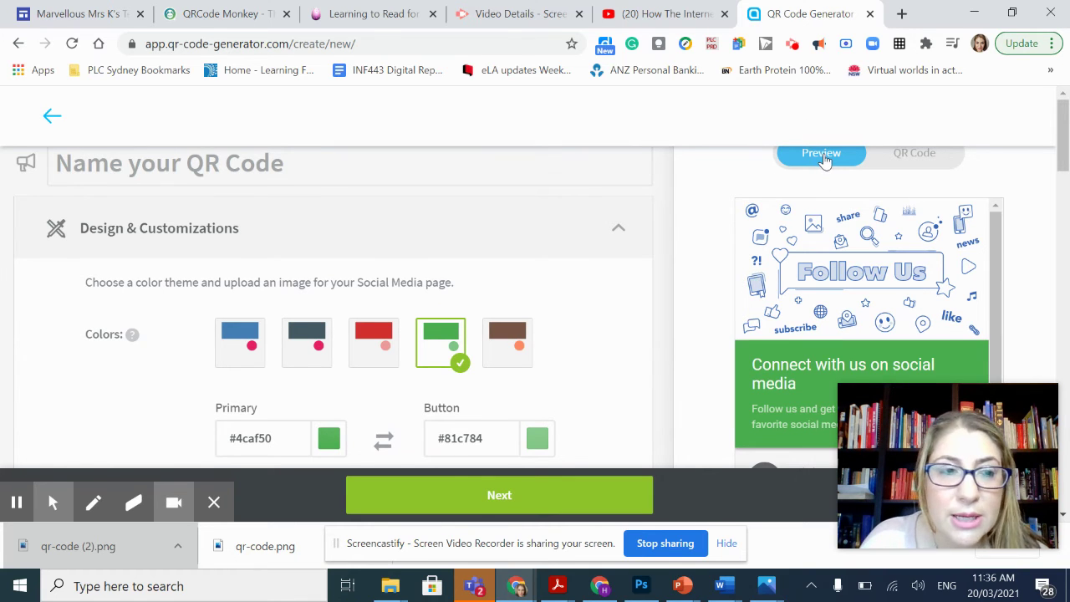
Name the QR code "Social Media".
{"action": "left_click", "coordinate": [150, 165]}
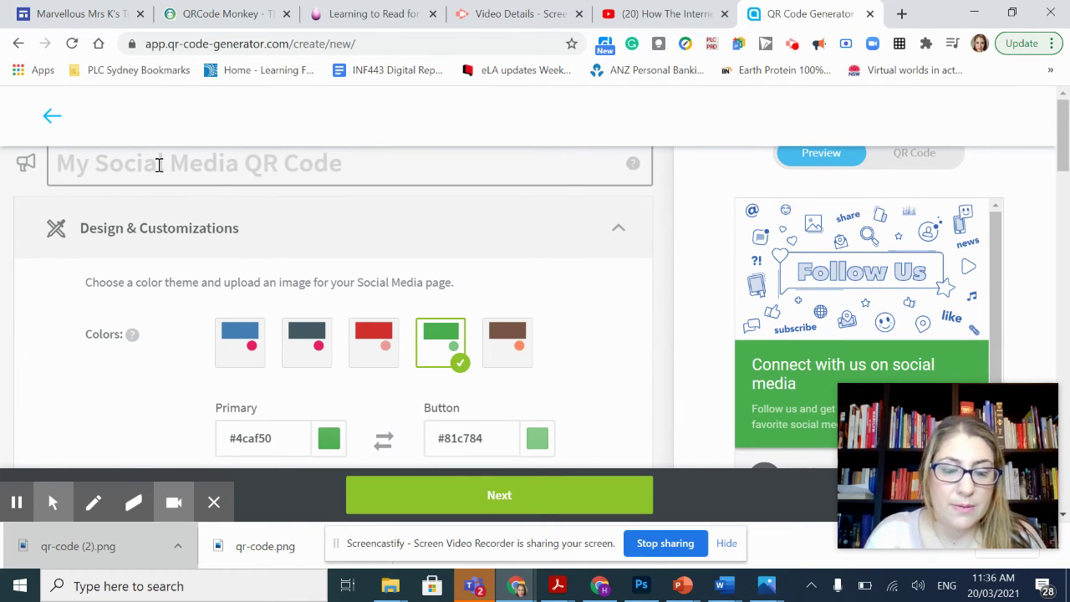
{"action": "type", "text": "Social Med"}
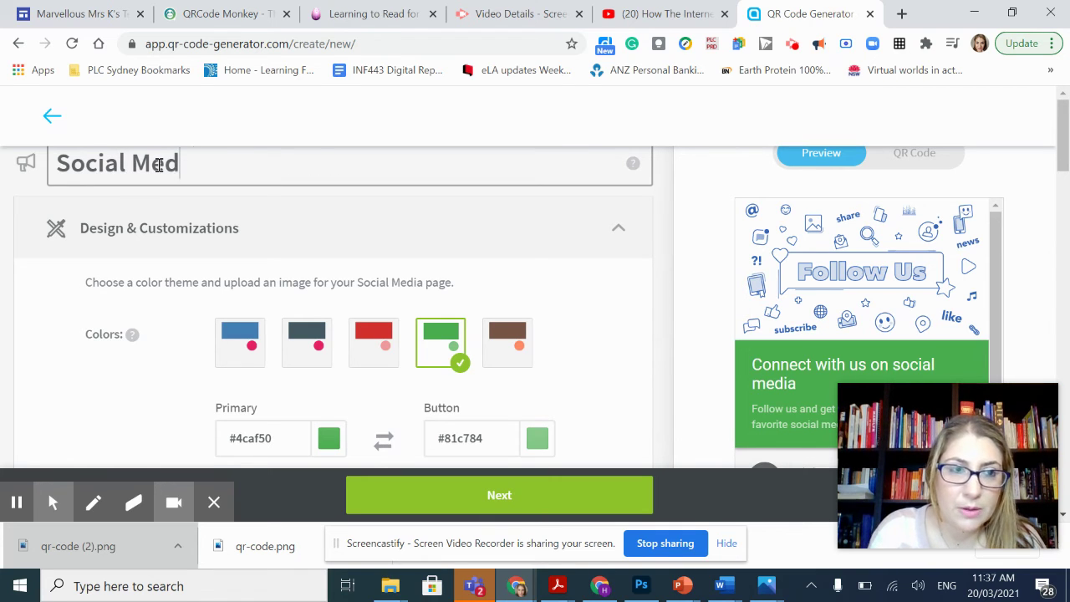
{"action": "type", "text": "aia"}
Add a Twitter profile to the page's social media channels, below YouTube.
{"action": "scroll", "coordinate": [242, 255], "scroll_direction": "down", "scroll_amount": 10}
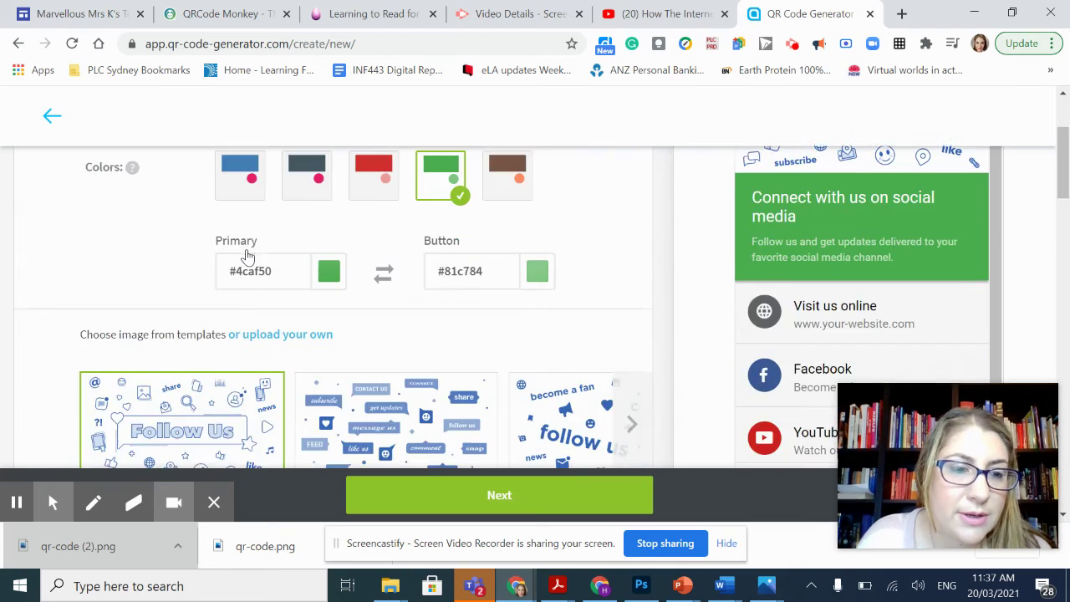
{"action": "scroll", "coordinate": [246, 257], "scroll_direction": "down", "scroll_amount": 8}
{"action": "scroll", "coordinate": [247, 257], "scroll_direction": "up", "scroll_amount": 1}
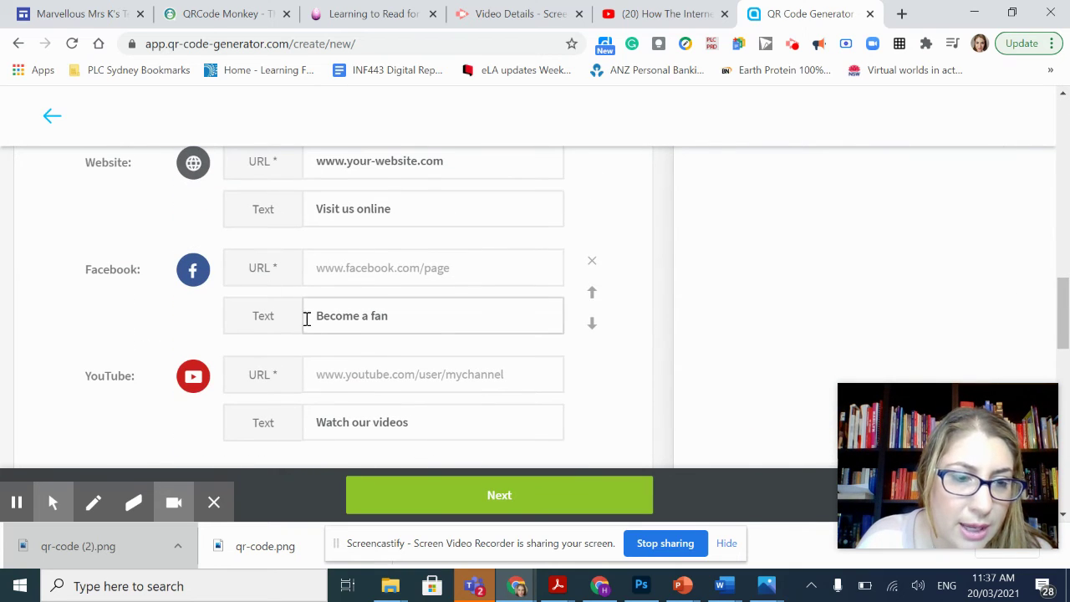
{"action": "scroll", "coordinate": [306, 318], "scroll_direction": "down", "scroll_amount": 2}
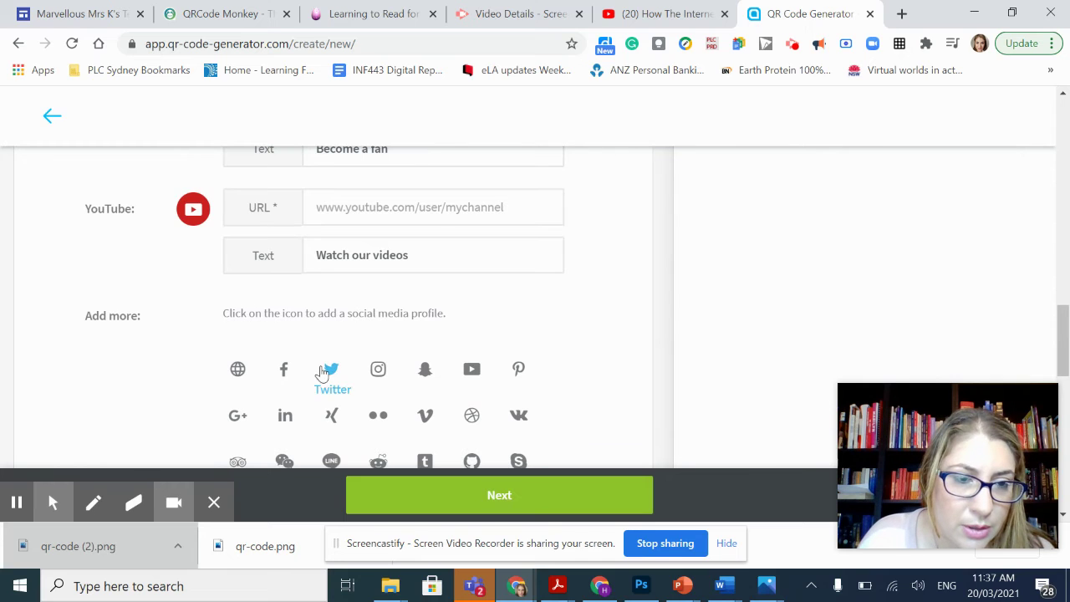
{"action": "left_click", "coordinate": [329, 372]}
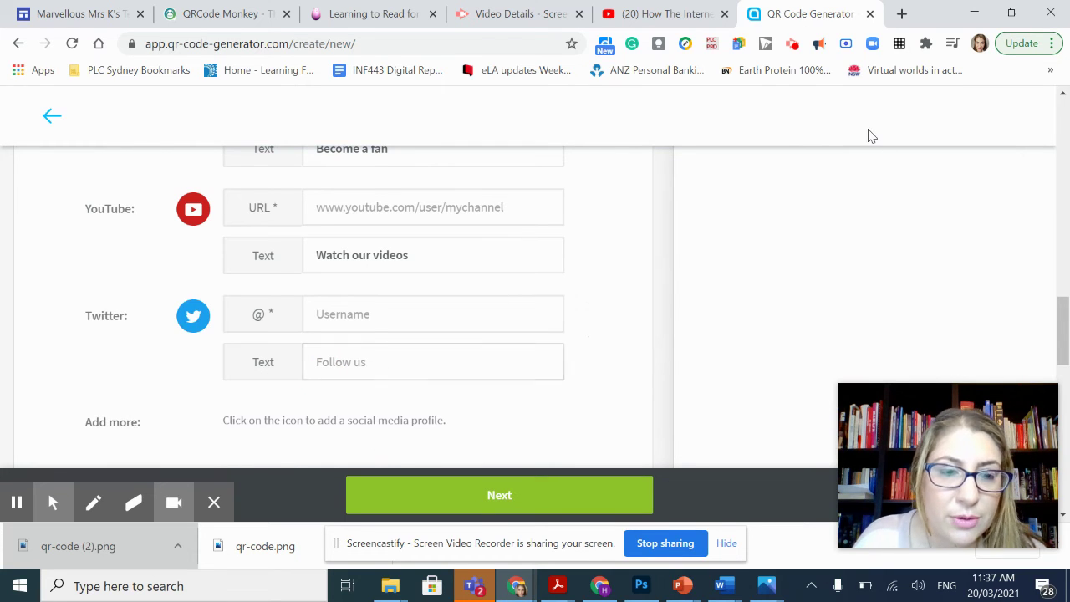
Open twitter.com in a new browser tab.
{"action": "left_click", "coordinate": [901, 14]}
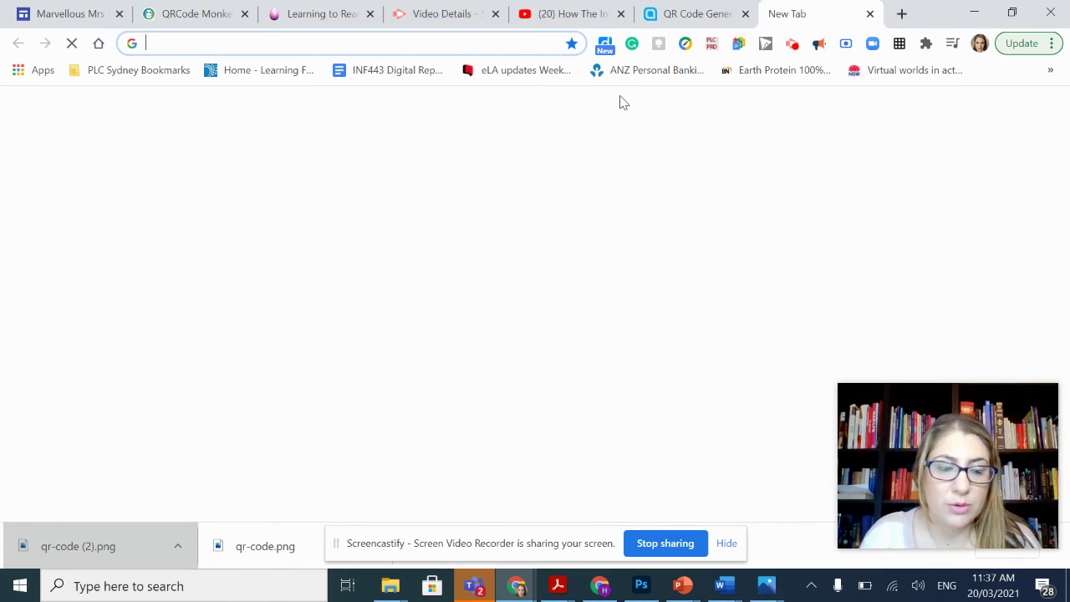
{"action": "type", "text": "twitter.com"}
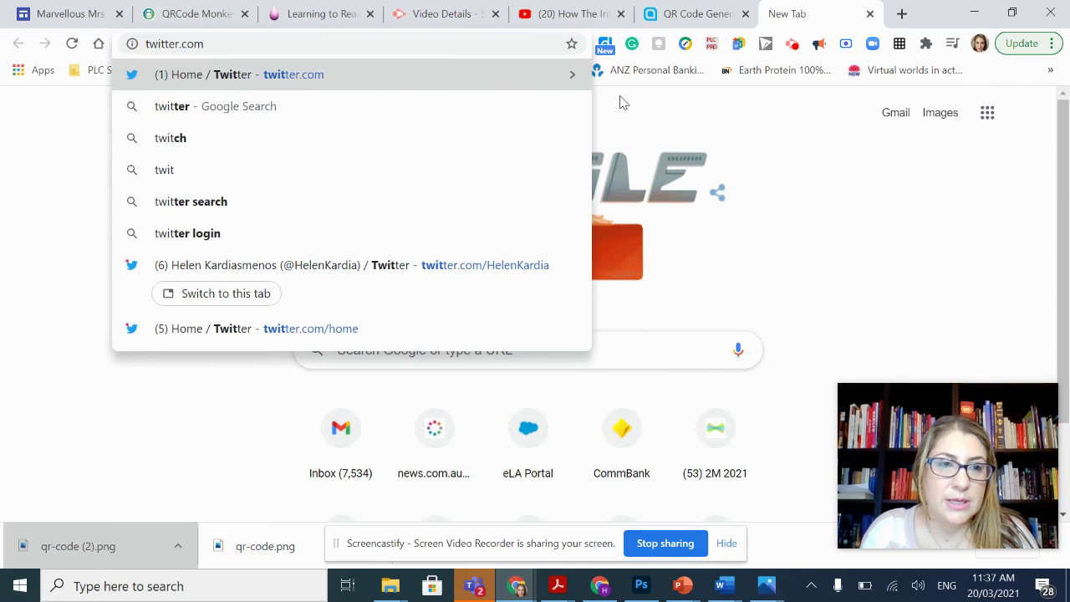
{"action": "key", "text": "Return"}
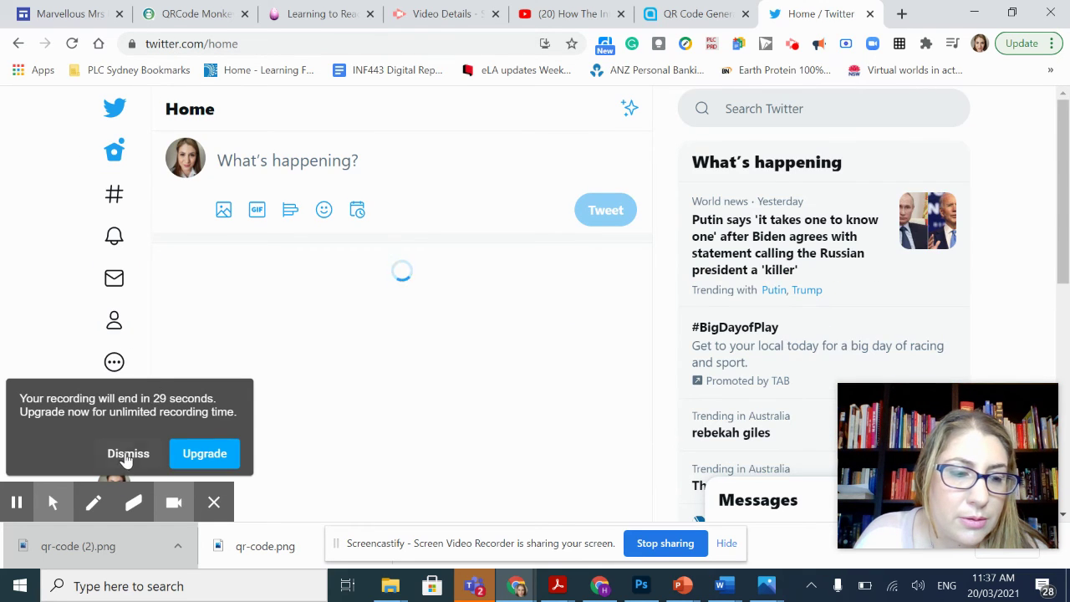
{"action": "scroll", "coordinate": [192, 234], "scroll_direction": "down", "scroll_amount": 3}
{"action": "scroll", "coordinate": [198, 232], "scroll_direction": "up", "scroll_amount": 3}
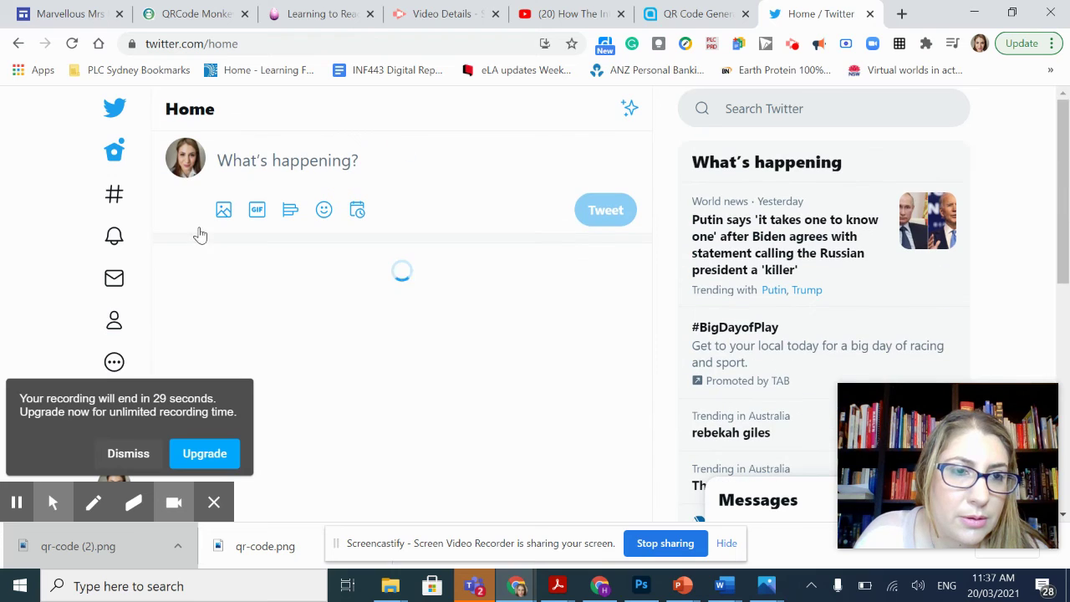
Go to the signed-in account's own Twitter profile page and copy its web address.
{"action": "left_click", "coordinate": [233, 43]}
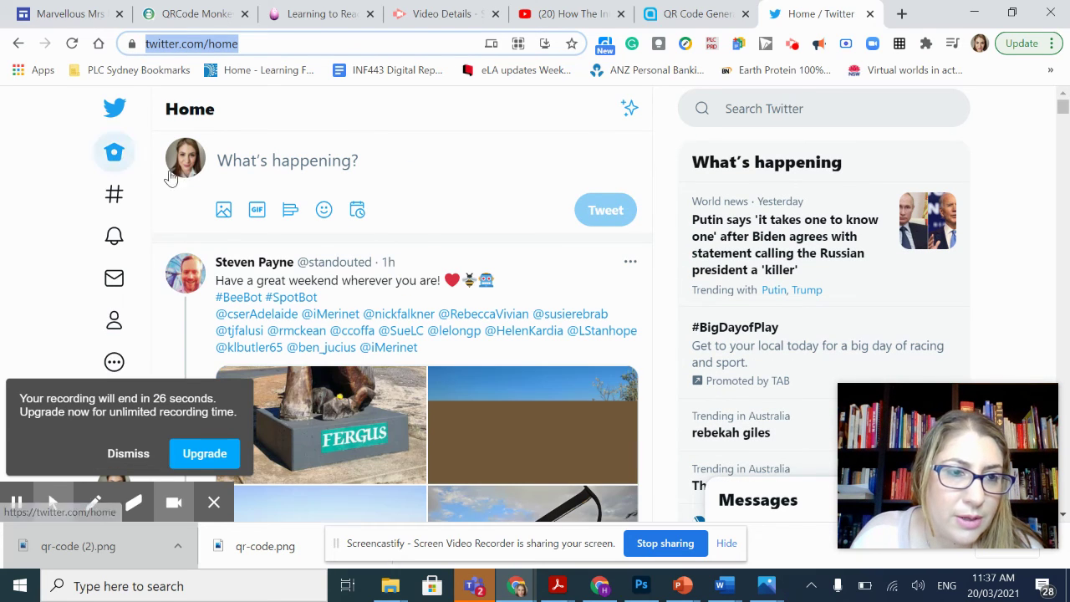
{"action": "left_click", "coordinate": [182, 164]}
{"action": "left_click", "coordinate": [237, 45]}
{"action": "key", "text": "ctrl+c"}
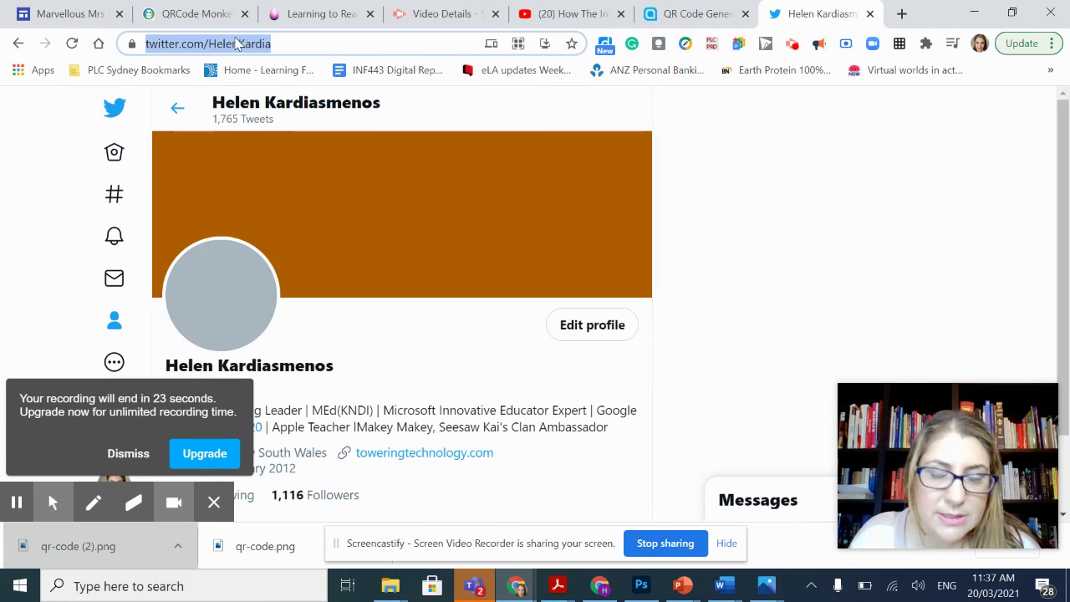
Return to the QR code setup, paste the copied profile link as the Twitter username and try to continue.
{"action": "left_click", "coordinate": [694, 13]}
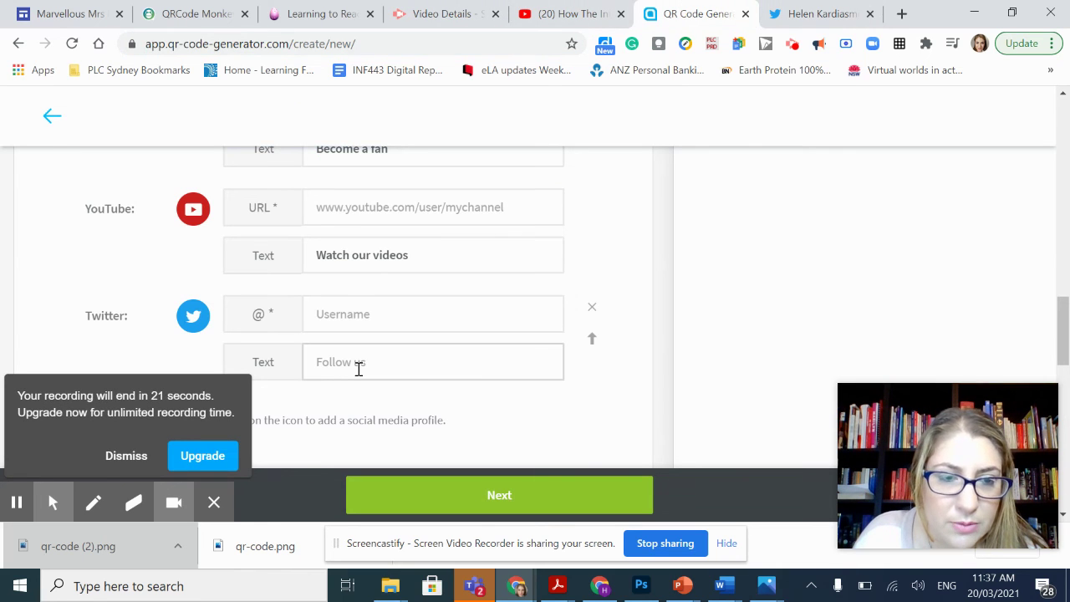
{"action": "left_click", "coordinate": [357, 313]}
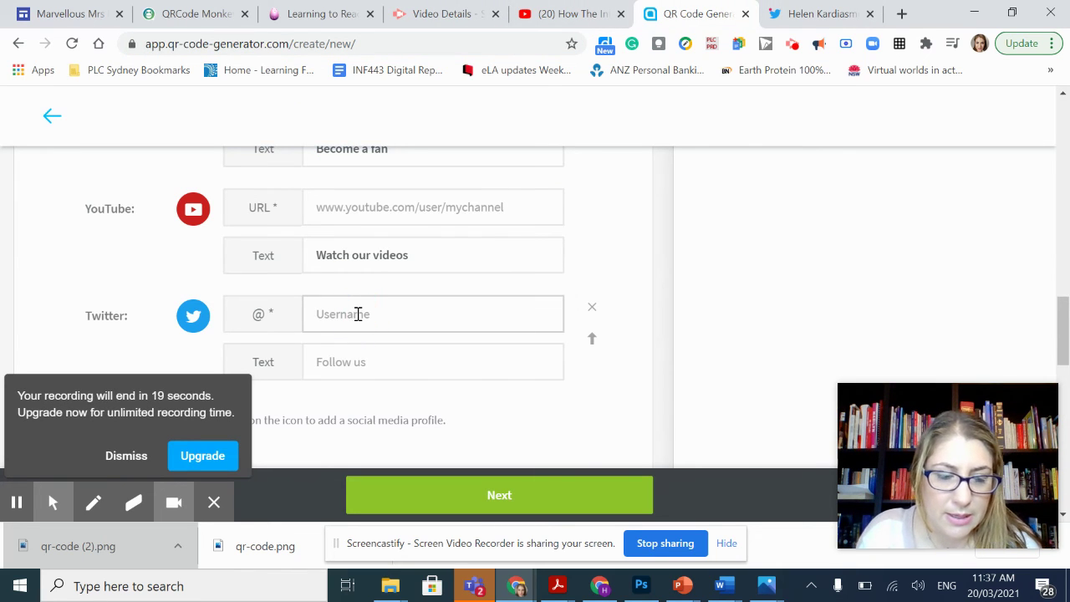
{"action": "key", "text": "ctrl+v"}
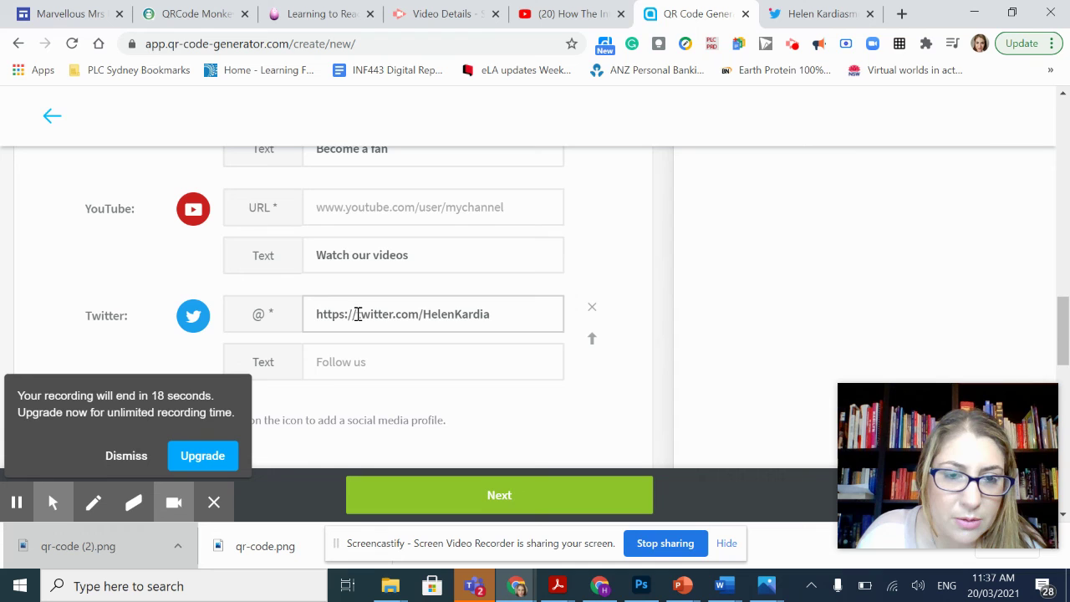
{"action": "left_click", "coordinate": [373, 363]}
{"action": "scroll", "coordinate": [418, 410], "scroll_direction": "down", "scroll_amount": 1}
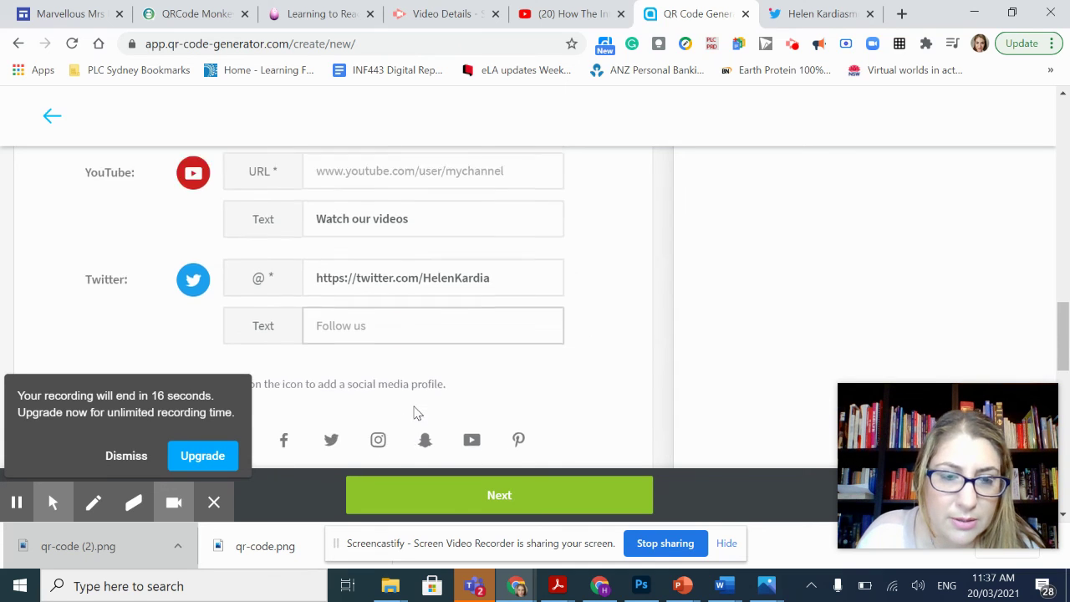
{"action": "left_click", "coordinate": [462, 511]}
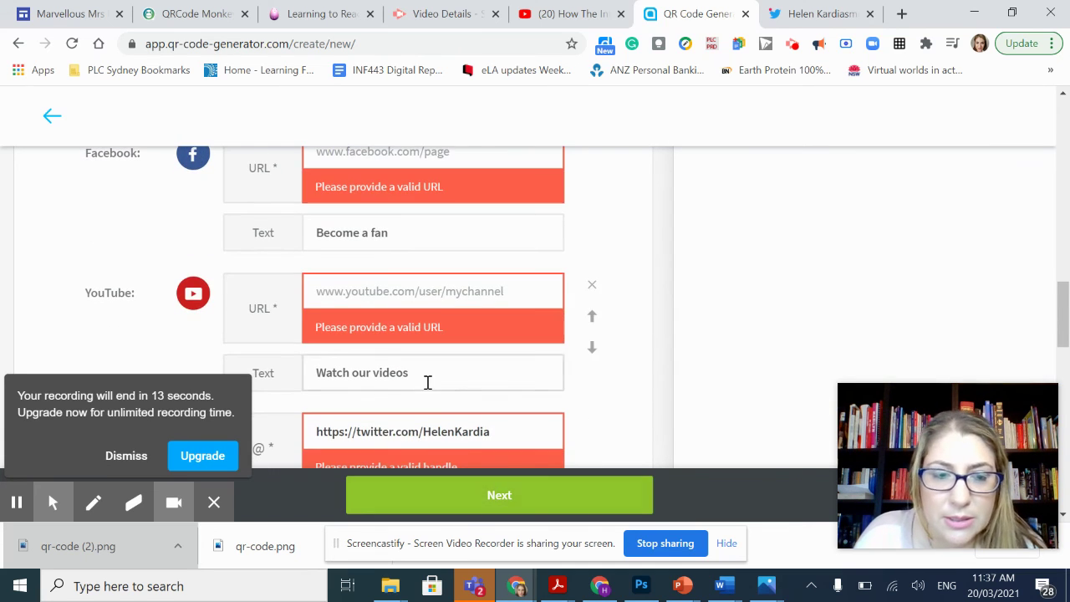
Delete the Website, Facebook and YouTube channels from the Social Media page and continue to the next stage.
{"action": "scroll", "coordinate": [428, 380], "scroll_direction": "up", "scroll_amount": 2}
{"action": "scroll", "coordinate": [519, 296], "scroll_direction": "down", "scroll_amount": 2}
{"action": "scroll", "coordinate": [596, 270], "scroll_direction": "up", "scroll_amount": 2}
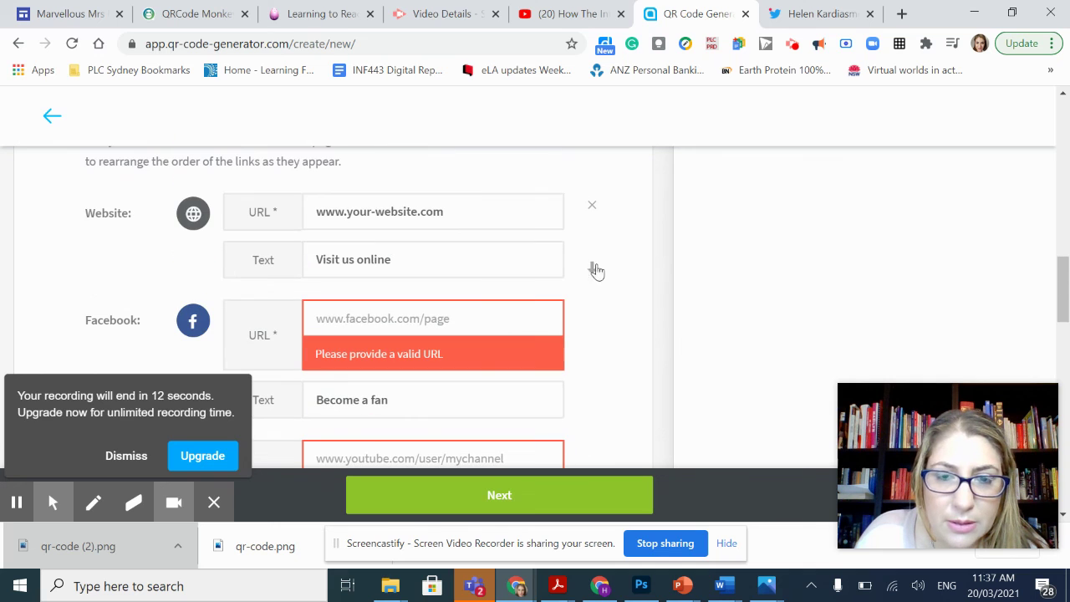
{"action": "left_click", "coordinate": [591, 208]}
{"action": "left_click", "coordinate": [595, 210]}
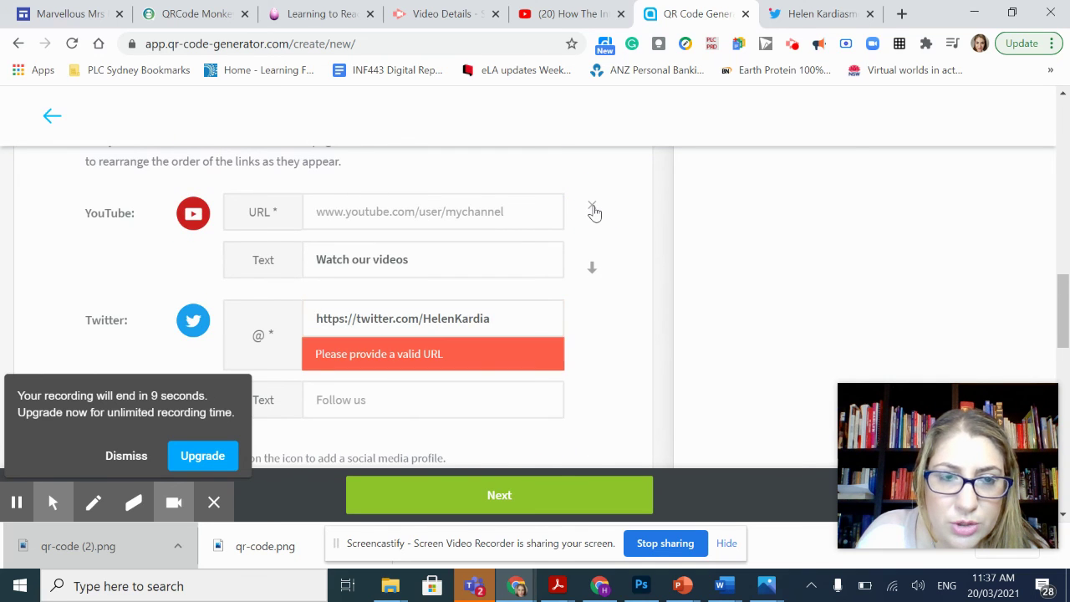
{"action": "left_click", "coordinate": [593, 209]}
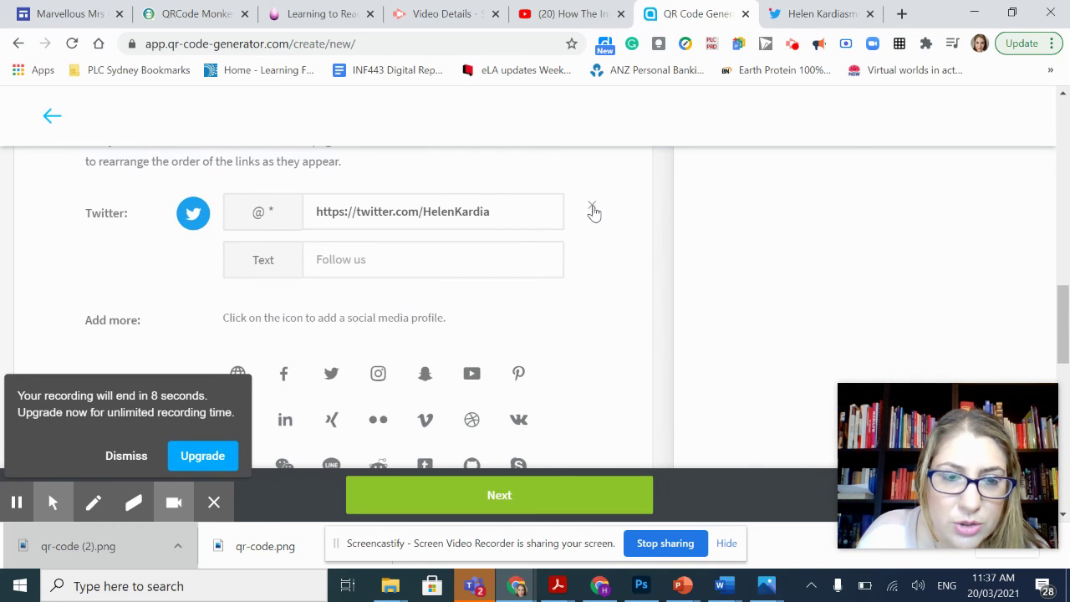
{"action": "left_click", "coordinate": [485, 495]}
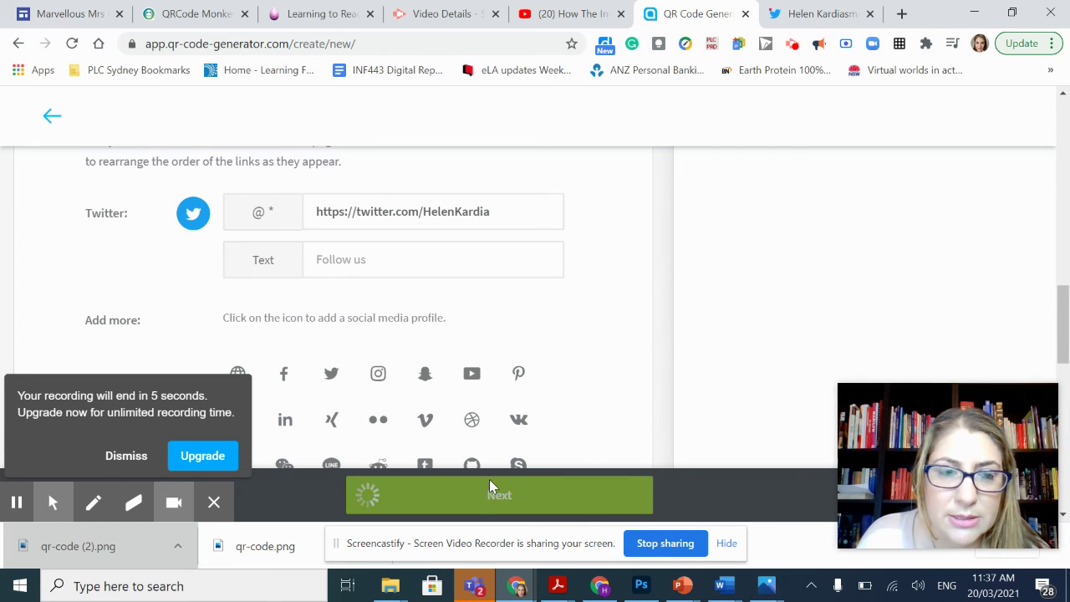